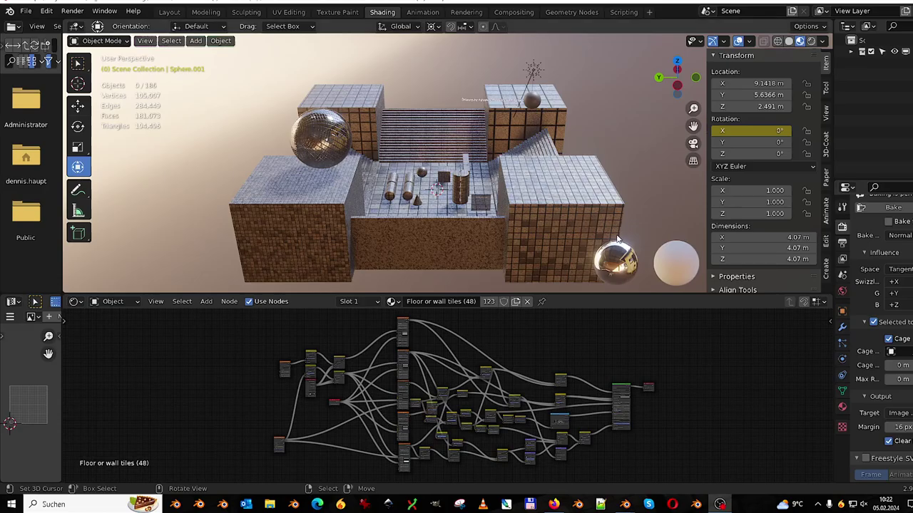
# Maximize the 3D view and frame the cylinders, cube and cone from a low perspective.
pyautogui.moveTo(377, 143); pyautogui.dragTo(508, 124, button='middle')
pyautogui.scroll(3, 513, 124)
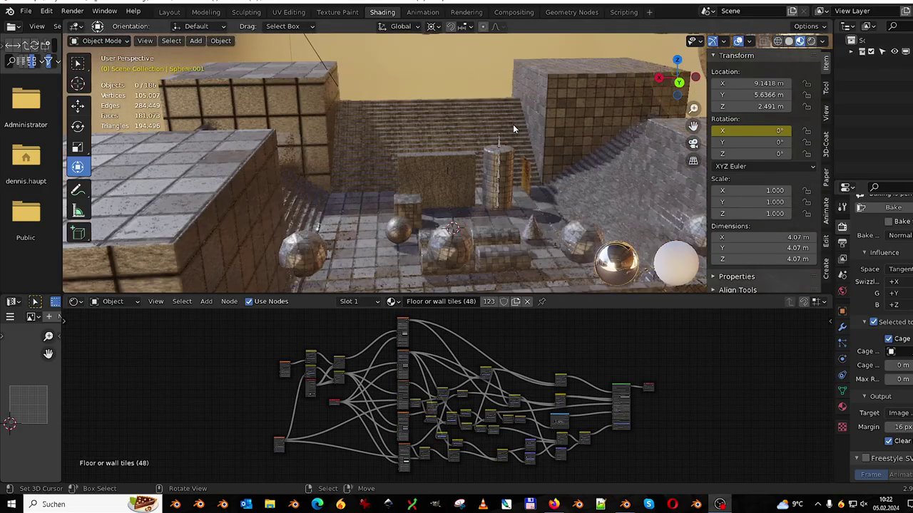
pyautogui.hotkey('ctrl', 'space')
pyautogui.scroll(2, 523, 184)
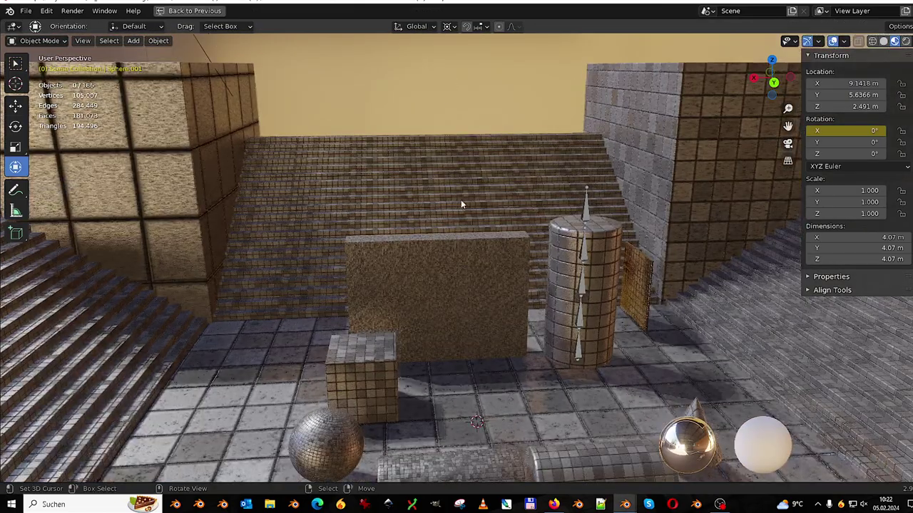
pyautogui.moveTo(460, 205)
pyautogui.mouseDown(button='middle')
pyautogui.moveTo(380, 188)
pyautogui.moveTo(399, 106)
pyautogui.moveTo(413, 186)
pyautogui.moveTo(467, 222)
pyautogui.moveTo(378, 275)
pyautogui.moveTo(378, 304)
pyautogui.mouseUp(button='middle')
pyautogui.scroll(4, 467, 222)
pyautogui.scroll(4, 378, 304)
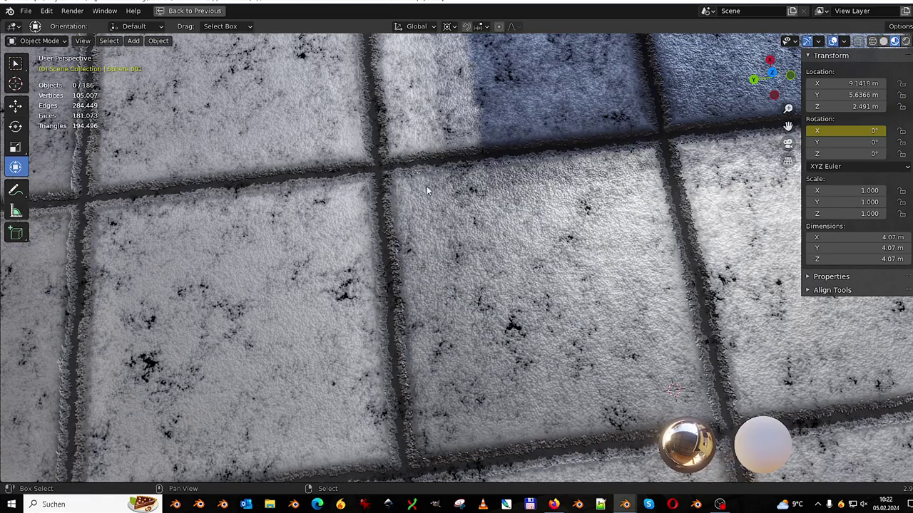
pyautogui.scroll(2, 428, 191)
pyautogui.scroll(2, 473, 253)
pyautogui.scroll(2, 474, 253)
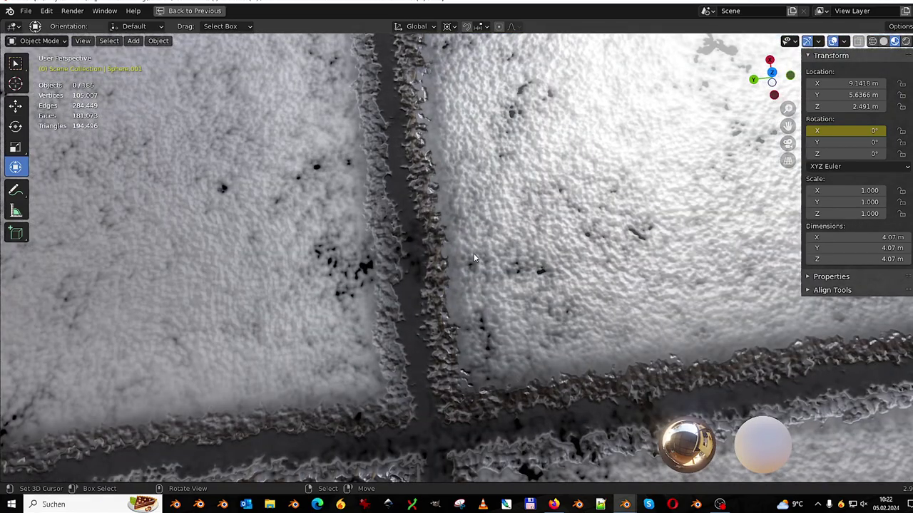
pyautogui.scroll(2, 474, 253)
pyautogui.scroll(1, 474, 253)
pyautogui.scroll(1, 473, 253)
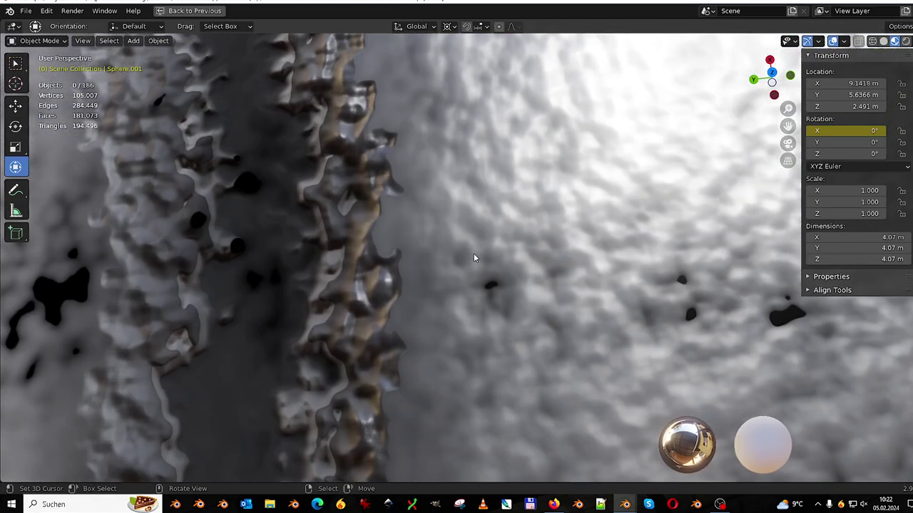
pyautogui.scroll(-2, 473, 253)
pyautogui.scroll(-3, 473, 253)
pyautogui.scroll(-3, 473, 253)
pyautogui.scroll(-2, 469, 233)
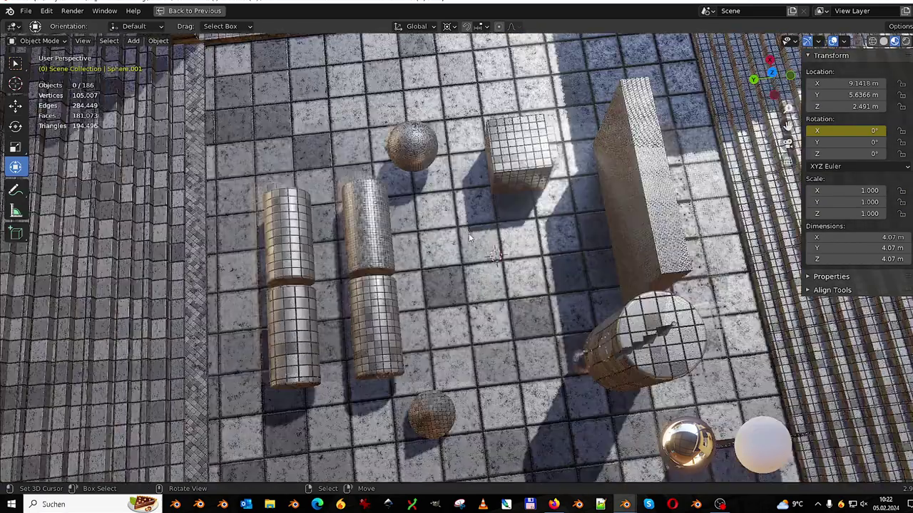
pyautogui.scroll(-4, 468, 233)
pyautogui.scroll(-3, 468, 233)
pyautogui.moveTo(469, 234)
pyautogui.mouseDown(button='middle')
pyautogui.moveTo(516, 180)
pyautogui.moveTo(601, 201)
pyautogui.moveTo(495, 193)
pyautogui.mouseUp(button='middle')
pyautogui.scroll(1, 516, 181)
# Play the animation until the tiled cube shatters, then select one of its fragments.
pyautogui.press('space')
pyautogui.scroll(2, 525, 188)
pyautogui.scroll(2, 516, 203)
pyautogui.scroll(3, 570, 203)
pyautogui.scroll(2, 506, 224)
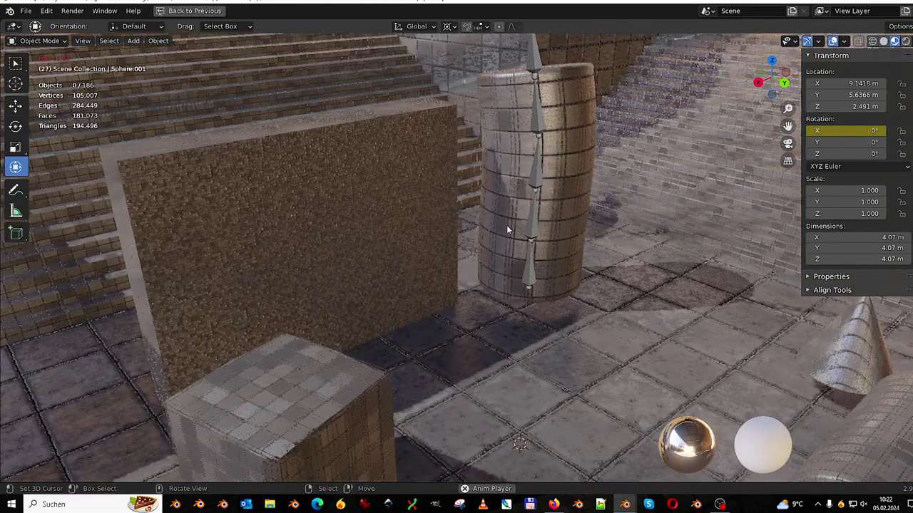
pyautogui.scroll(2, 506, 224)
pyautogui.scroll(2, 514, 214)
pyautogui.scroll(2, 525, 207)
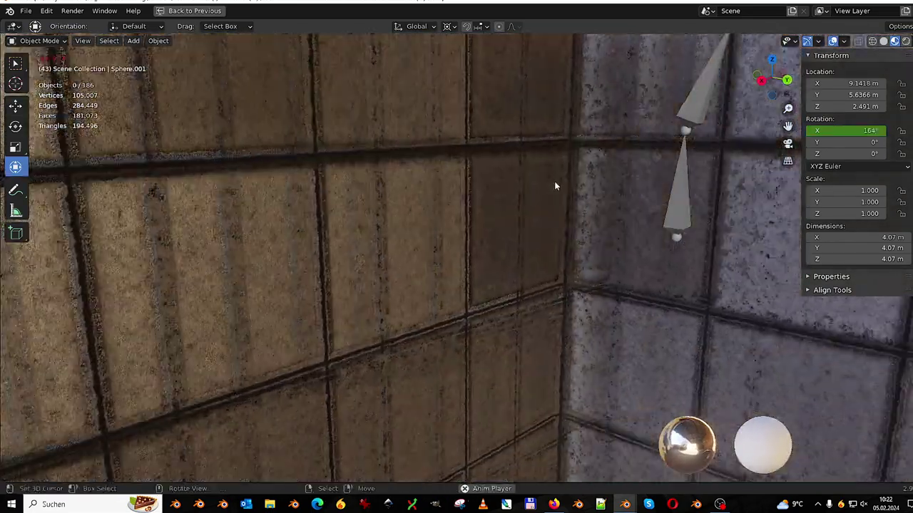
pyautogui.scroll(-5, 554, 181)
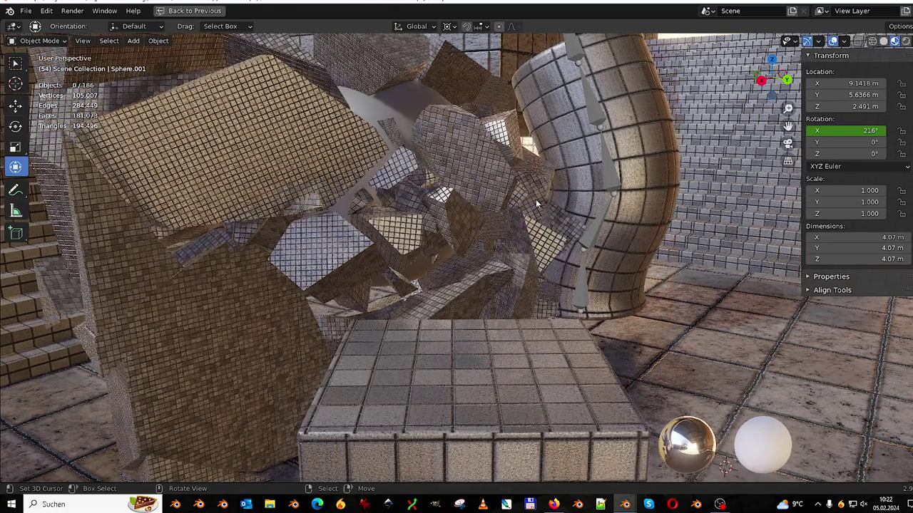
pyautogui.click(476, 153)
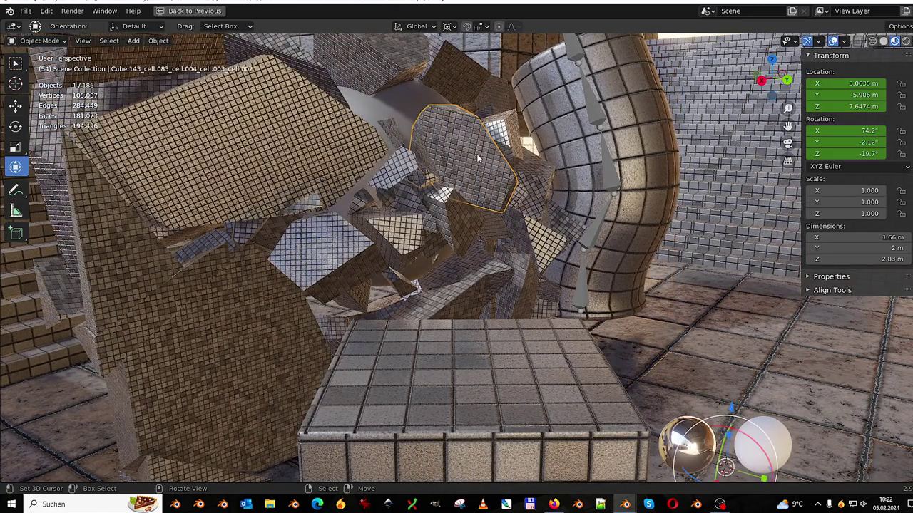
# Centre the chosen fragment, isolate it in Local view, and zoom in to inspect it.
pyautogui.press('KP_Decimal')
pyautogui.press('KP_Divide')
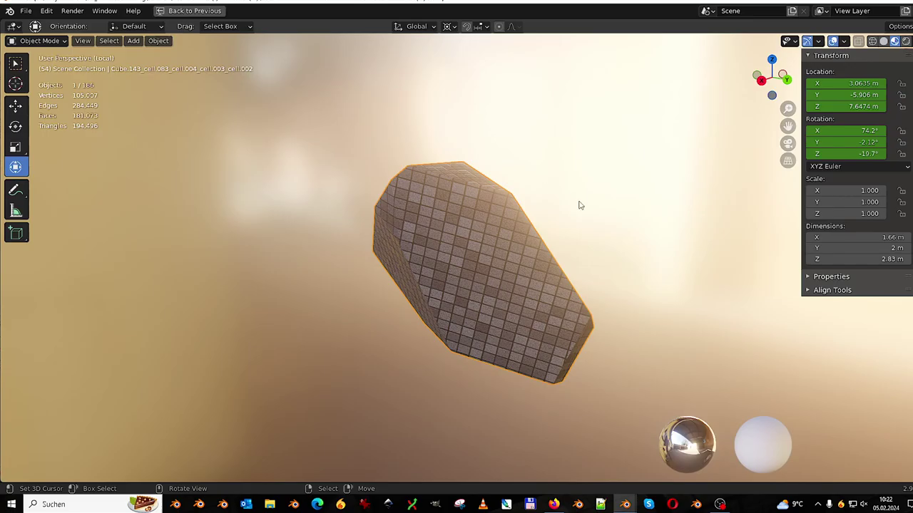
pyautogui.moveTo(578, 204)
pyautogui.mouseDown(button='middle')
pyautogui.moveTo(472, 231)
pyautogui.moveTo(352, 216)
pyautogui.moveTo(504, 172)
pyautogui.moveTo(315, 201)
pyautogui.moveTo(193, 147)
pyautogui.moveTo(544, 202)
pyautogui.moveTo(452, 233)
pyautogui.moveTo(406, 276)
pyautogui.moveTo(344, 285)
pyautogui.moveTo(476, 264)
pyautogui.mouseUp(button='middle')
pyautogui.scroll(5, 193, 146)
pyautogui.scroll(2, 485, 261)
pyautogui.scroll(2, 485, 261)
pyautogui.scroll(2, 485, 261)
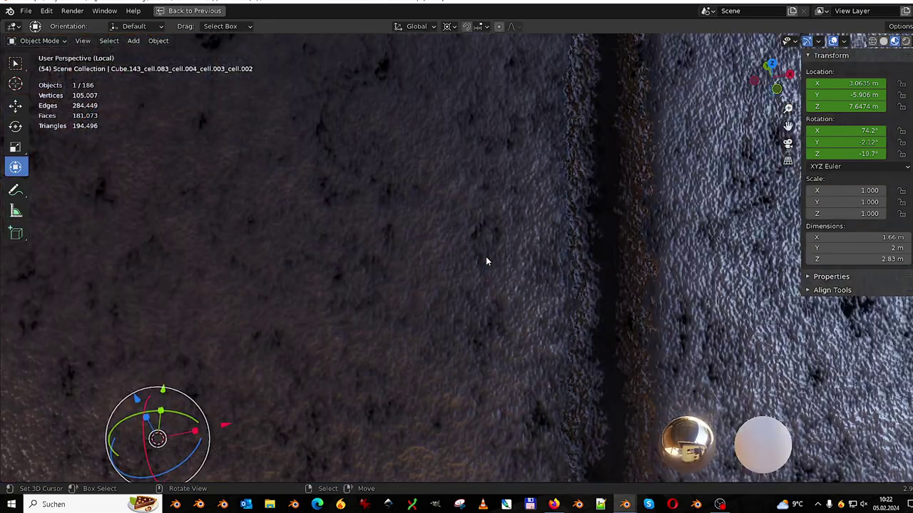
pyautogui.scroll(-6, 485, 261)
# Restore the Shading layout showing the fragment's 'Floor or wall tiles (48)' node tree.
pyautogui.moveTo(496, 238)
pyautogui.mouseDown(button='middle')
pyautogui.moveTo(572, 210)
pyautogui.moveTo(635, 208)
pyautogui.moveTo(485, 176)
pyautogui.moveTo(533, 178)
pyautogui.mouseUp(button='middle')
pyautogui.scroll(-3, 622, 203)
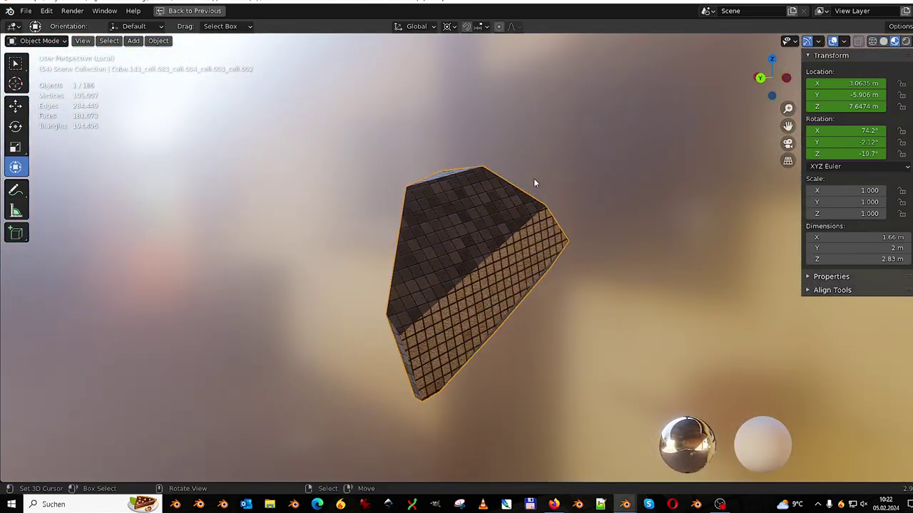
pyautogui.hotkey('ctrl', 'space')
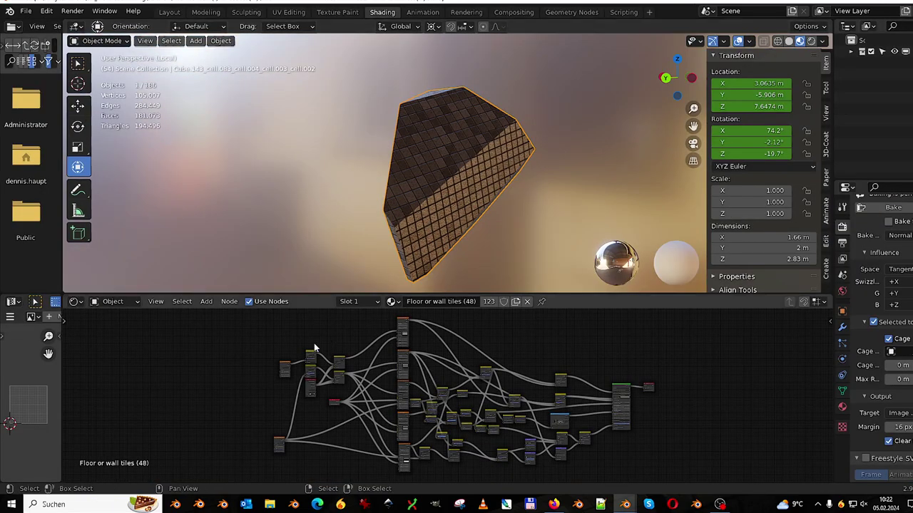
# Change the Value node from -17.600 to 25.100 to rescale the fragment's tiles.
pyautogui.scroll(2, 327, 359)
pyautogui.scroll(1, 327, 359)
pyautogui.scroll(3, 429, 386)
pyautogui.scroll(3, 488, 412)
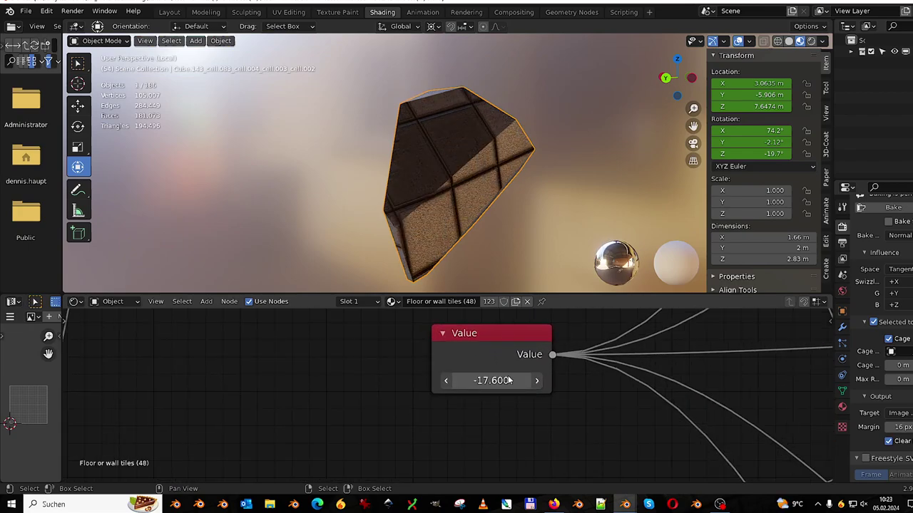
pyautogui.moveTo(521, 157)
pyautogui.mouseDown(button='middle')
pyautogui.moveTo(373, 196)
pyautogui.moveTo(371, 206)
pyautogui.mouseUp(button='middle')
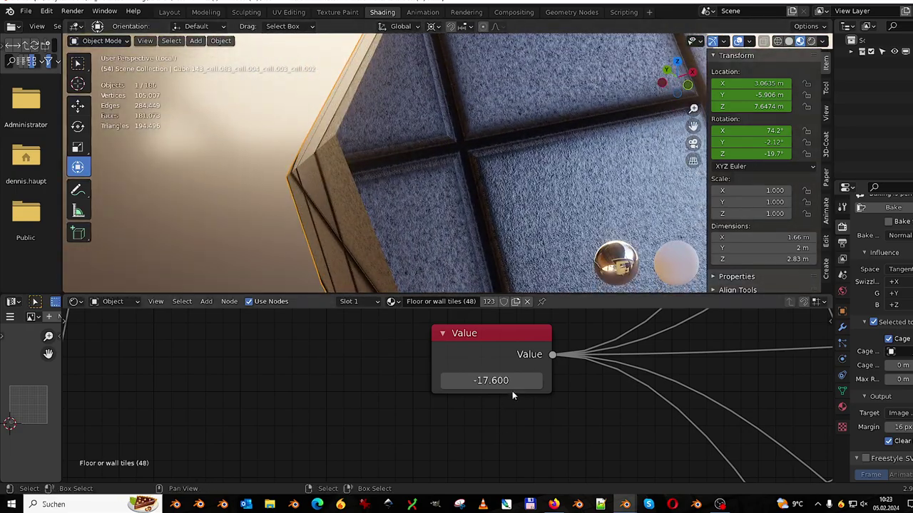
pyautogui.moveTo(490, 380); pyautogui.dragTo(542, 380)
# Inspect the fragment's tiles up close and pan the node tree over to the Material Output node.
pyautogui.scroll(-5, 464, 140)
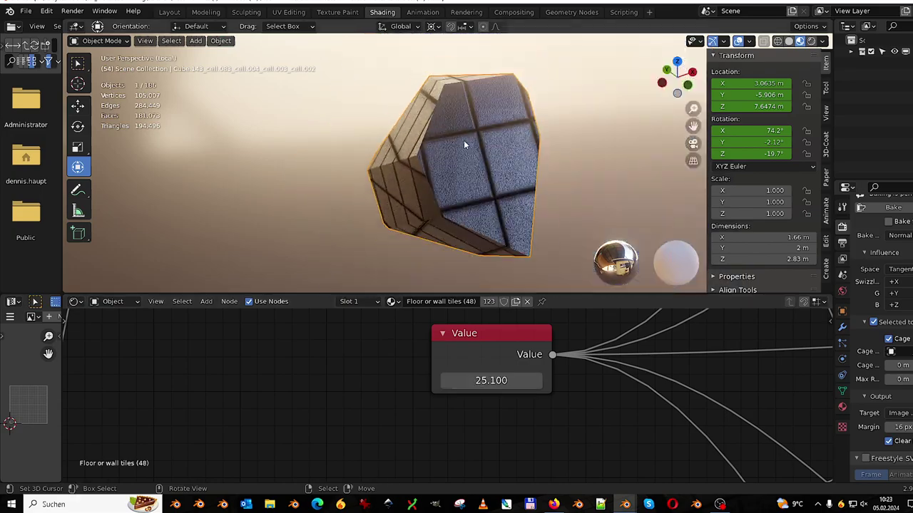
pyautogui.moveTo(463, 139); pyautogui.dragTo(609, 158, button='middle')
pyautogui.scroll(5, 610, 161)
pyautogui.moveTo(571, 134); pyautogui.dragTo(476, 207, button='middle')
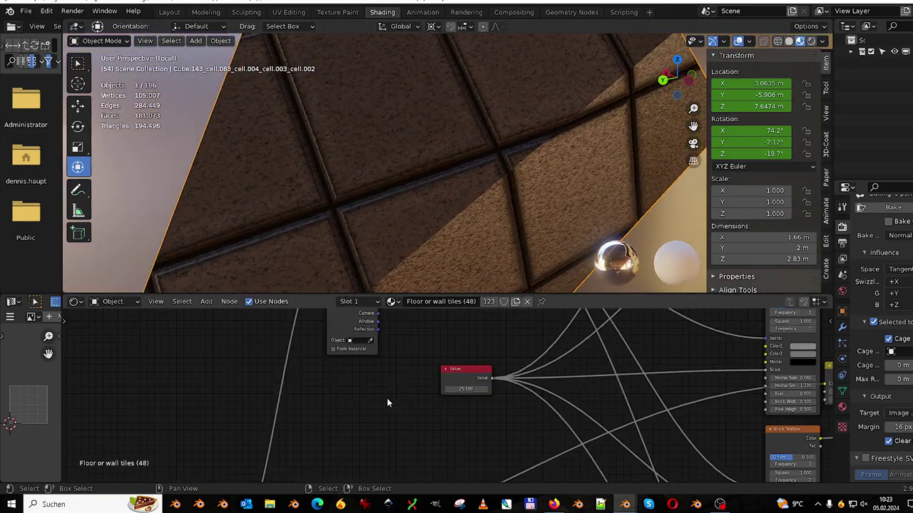
pyautogui.scroll(-3, 388, 404)
pyautogui.moveTo(428, 335); pyautogui.dragTo(468, 367, button='middle')
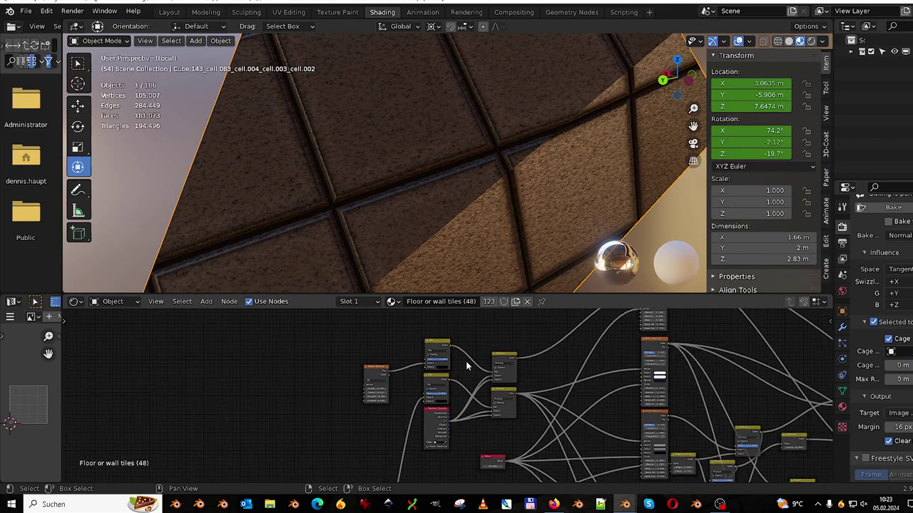
pyautogui.scroll(-2, 467, 366)
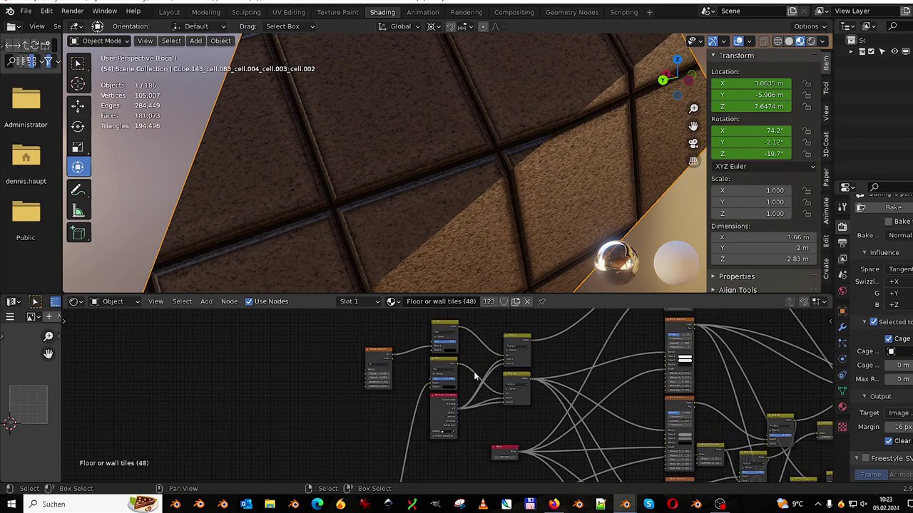
pyautogui.scroll(4, 474, 377)
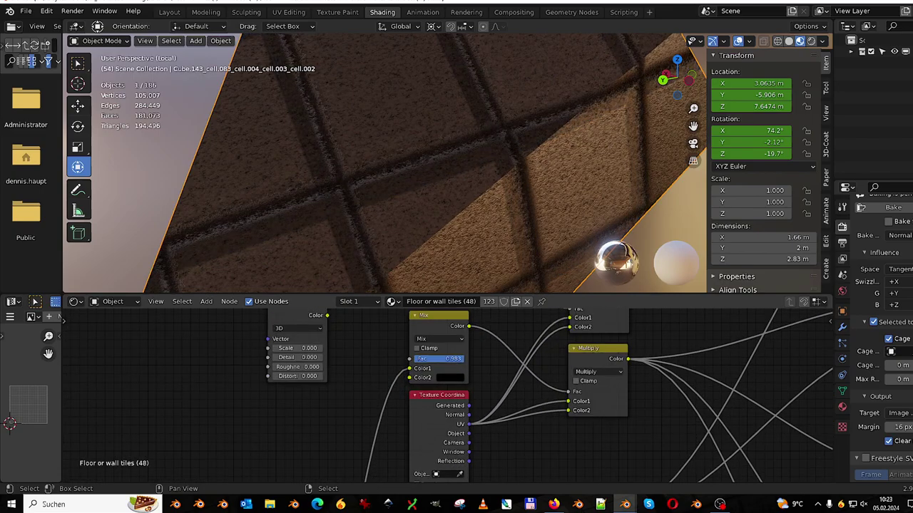
pyautogui.scroll(-2, 480, 363)
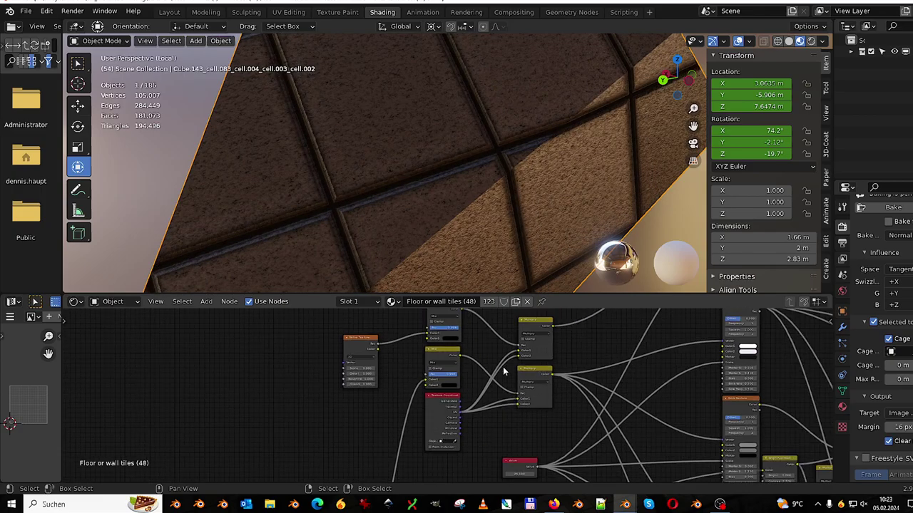
pyautogui.scroll(-1, 506, 369)
pyautogui.scroll(-1, 505, 369)
pyautogui.scroll(-1, 273, 336)
pyautogui.scroll(2, 273, 335)
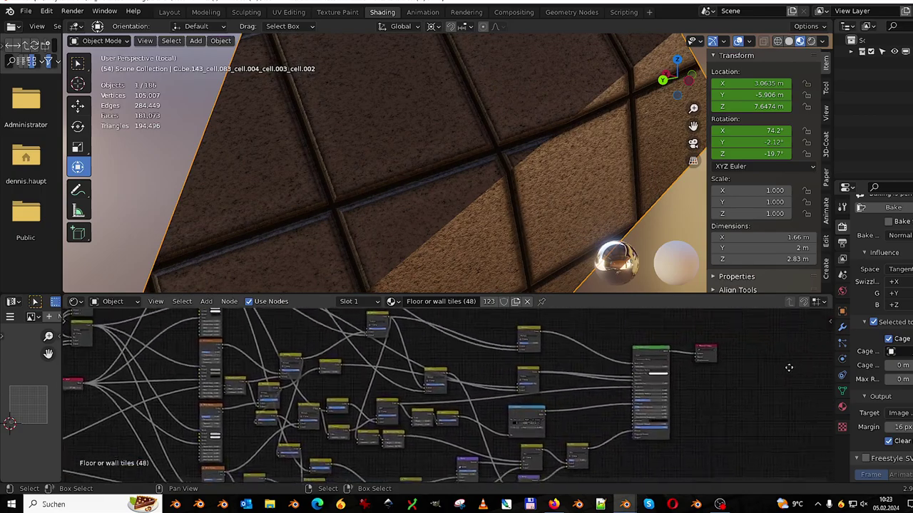
pyautogui.moveTo(499, 371); pyautogui.dragTo(463, 378, button='middle')
pyautogui.scroll(-5, 499, 143)
pyautogui.moveTo(499, 143)
pyautogui.mouseDown(button='middle')
pyautogui.moveTo(546, 97)
pyautogui.moveTo(646, 84)
pyautogui.moveTo(588, 171)
pyautogui.mouseUp(button='middle')
# Exit Local view to show the full scene and line up the floor tile grid.
pyautogui.press('KP_Divide')
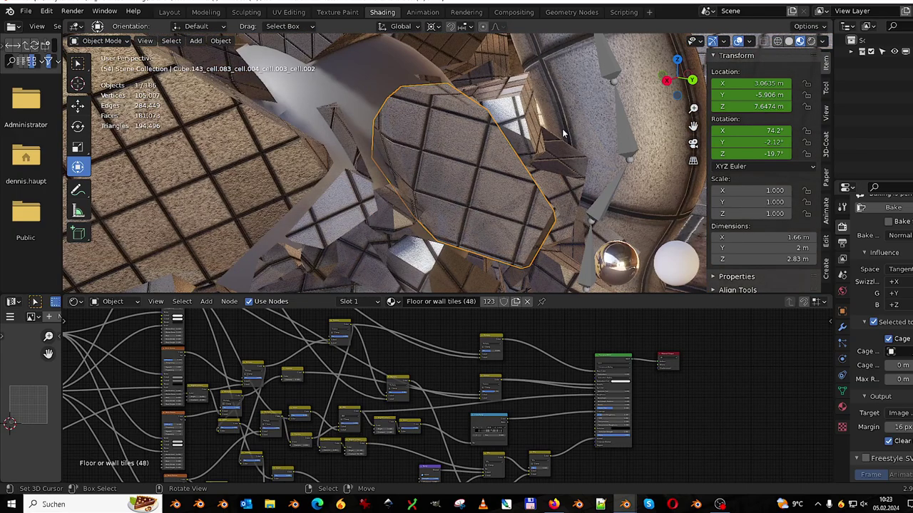
pyautogui.moveTo(457, 164)
pyautogui.mouseDown(button='middle')
pyautogui.moveTo(411, 129)
pyautogui.moveTo(541, 121)
pyautogui.moveTo(408, 140)
pyautogui.moveTo(449, 173)
pyautogui.moveTo(627, 215)
pyautogui.moveTo(509, 176)
pyautogui.moveTo(532, 159)
pyautogui.moveTo(498, 141)
pyautogui.moveTo(507, 153)
pyautogui.mouseUp(button='middle')
pyautogui.scroll(5, 447, 174)
pyautogui.scroll(3, 448, 174)
pyautogui.moveTo(219, 397); pyautogui.dragTo(511, 397, button='middle')
# Move the Noise Texture node aside and add an Input > Value node reading 0.500.
pyautogui.scroll(1, 472, 414)
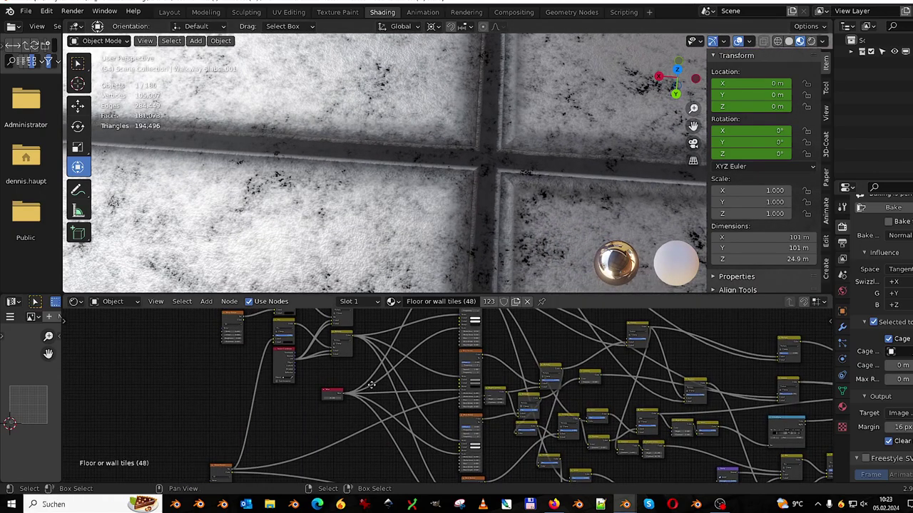
pyautogui.scroll(2, 473, 414)
pyautogui.scroll(2, 473, 414)
pyautogui.scroll(2, 473, 414)
pyautogui.scroll(1, 472, 414)
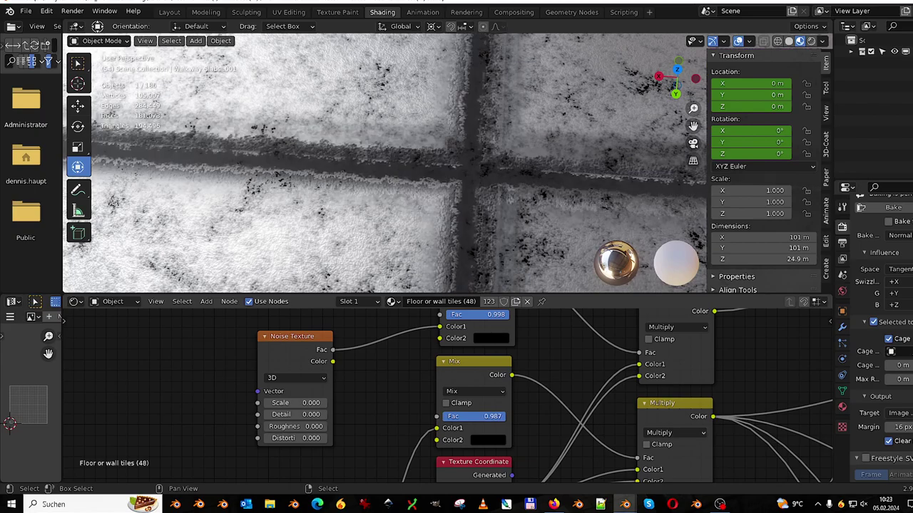
pyautogui.scroll(-3, 324, 369)
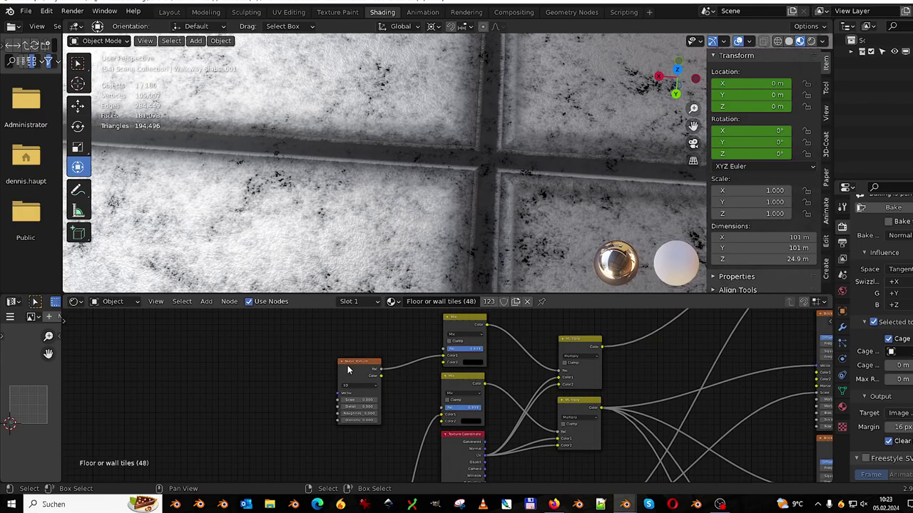
pyautogui.moveTo(347, 369); pyautogui.dragTo(309, 380)
pyautogui.hotkey('shift', 'a')
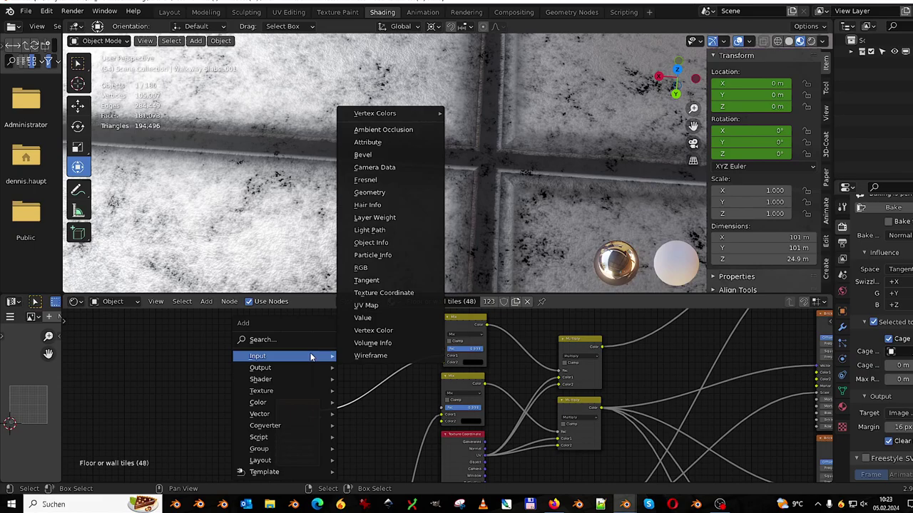
pyautogui.scroll(3, 303, 344)
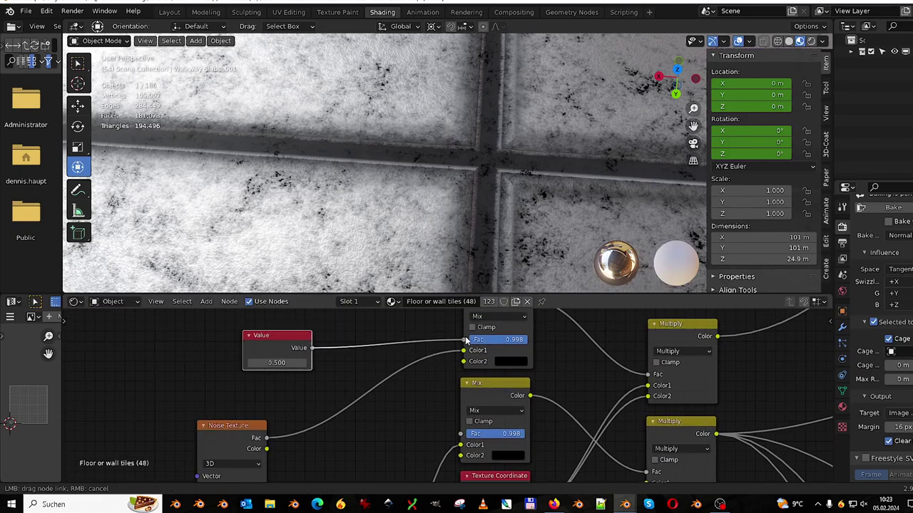
# Wire the new Value node into both Mix factors and set it to 0.980.
pyautogui.moveTo(467, 341); pyautogui.dragTo(465, 340)
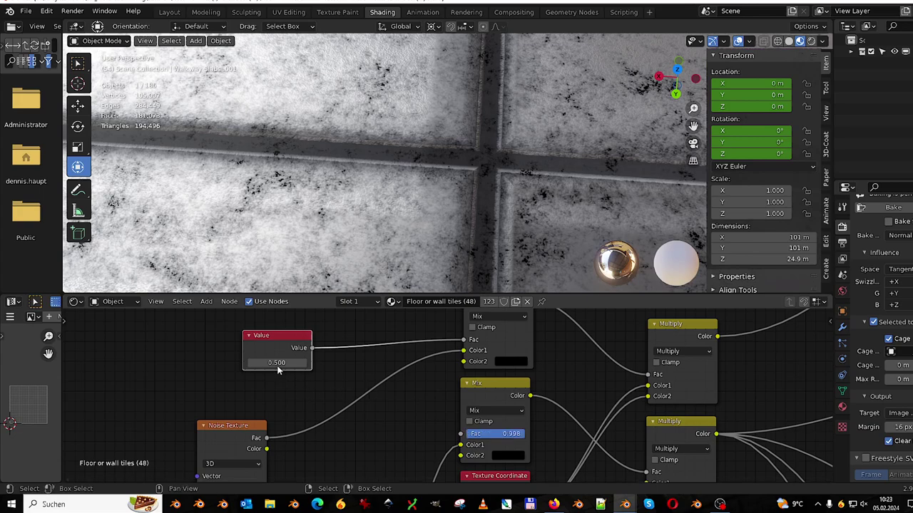
pyautogui.write('0.998')
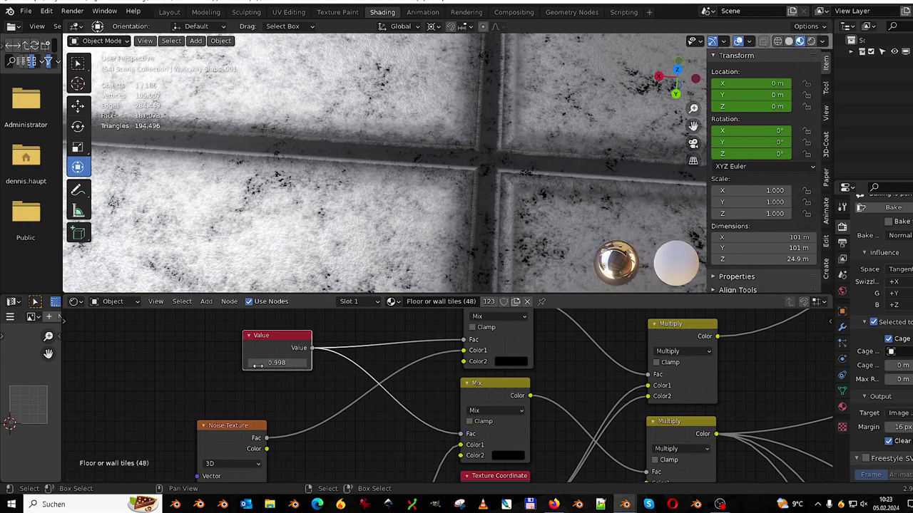
pyautogui.moveTo(276, 362); pyautogui.dragTo(323, 296)
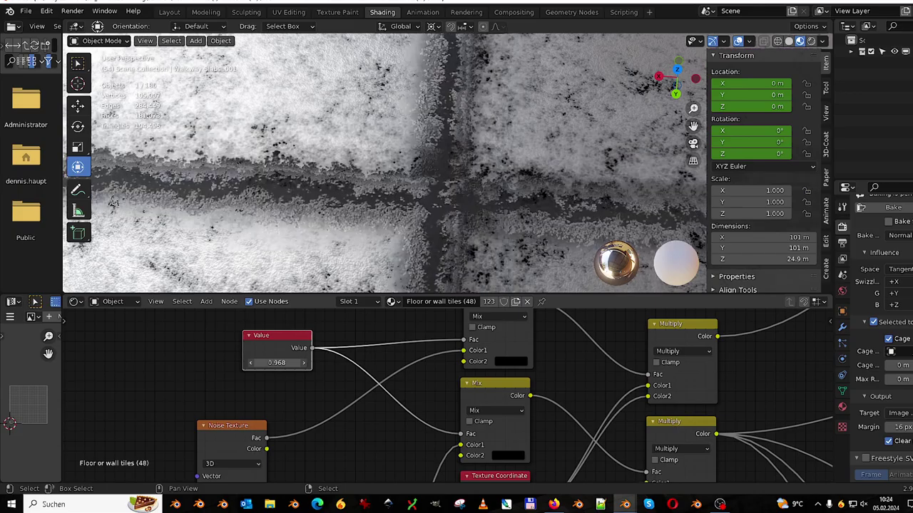
pyautogui.scroll(-5, 444, 168)
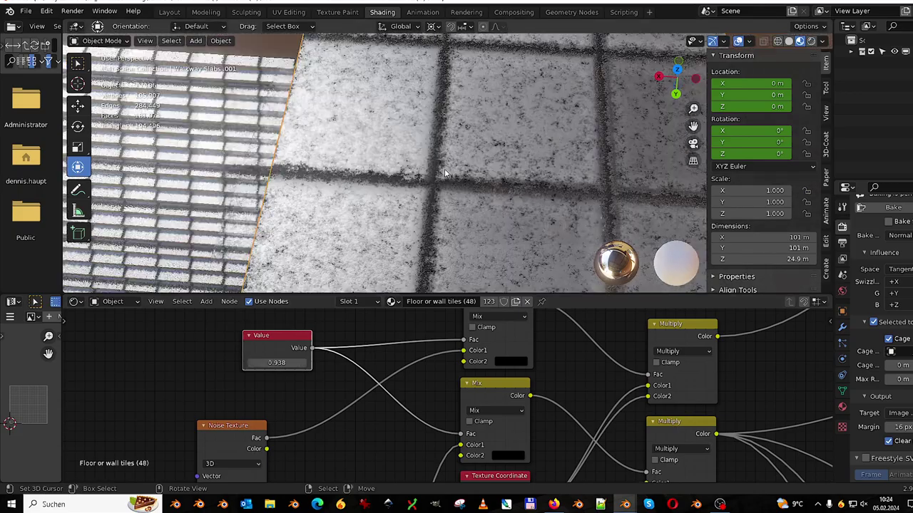
pyautogui.moveTo(445, 168)
pyautogui.mouseDown(button='middle')
pyautogui.moveTo(478, 112)
pyautogui.moveTo(506, 104)
pyautogui.mouseUp(button='middle')
pyautogui.write('0.995')
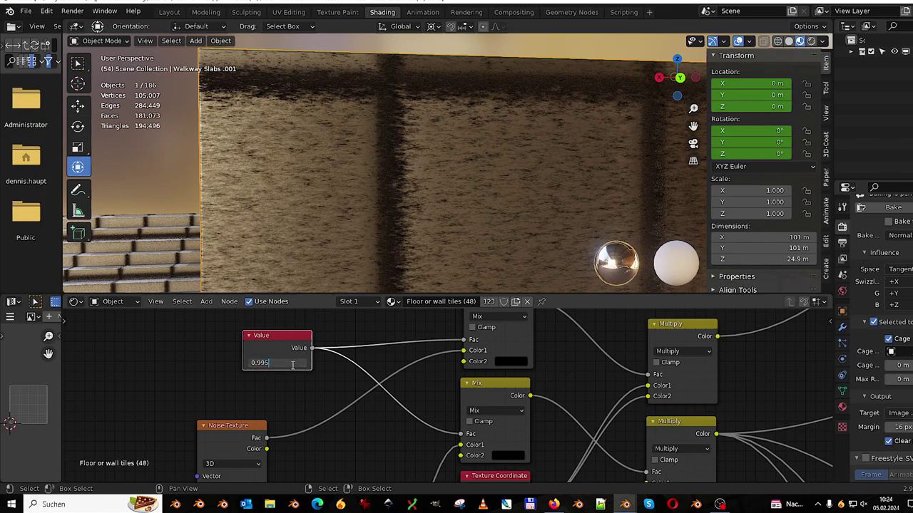
pyautogui.press('Return')
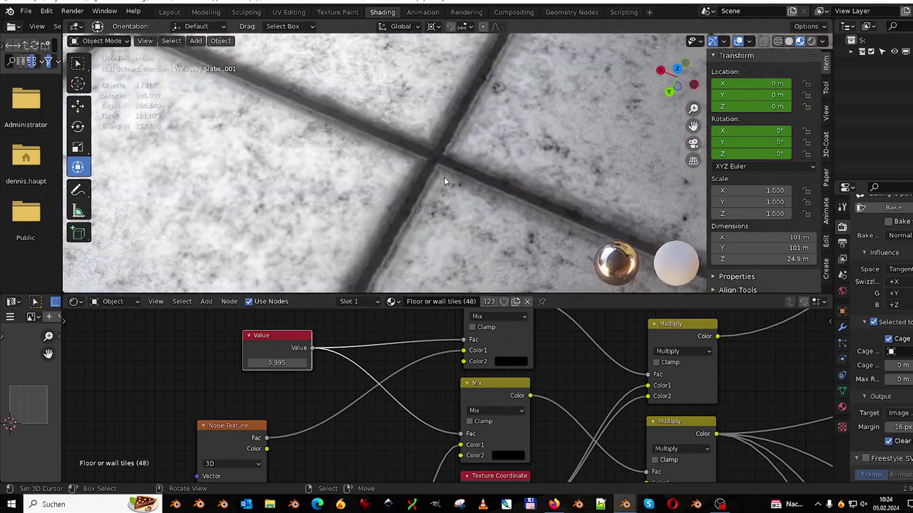
pyautogui.moveTo(494, 210); pyautogui.dragTo(452, 173, button='middle')
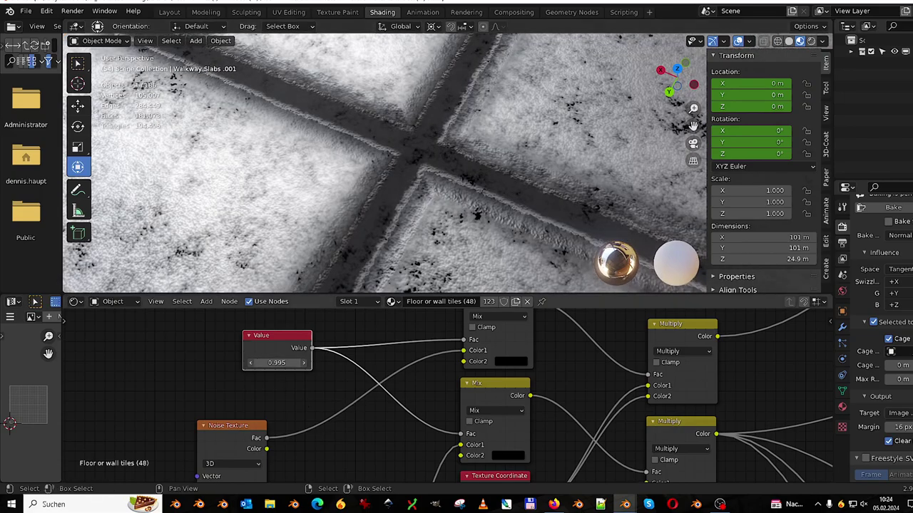
pyautogui.moveTo(280, 362); pyautogui.dragTo(283, 362)
pyautogui.press('Return')
pyautogui.scroll(-3, 380, 79)
pyautogui.moveTo(380, 79)
pyautogui.mouseDown(button='middle')
pyautogui.moveTo(225, 109)
pyautogui.moveTo(496, 184)
pyautogui.moveTo(592, 197)
pyautogui.moveTo(286, 172)
pyautogui.moveTo(532, 165)
pyautogui.moveTo(418, 173)
pyautogui.moveTo(610, 184)
pyautogui.moveTo(590, 192)
pyautogui.mouseUp(button='middle')
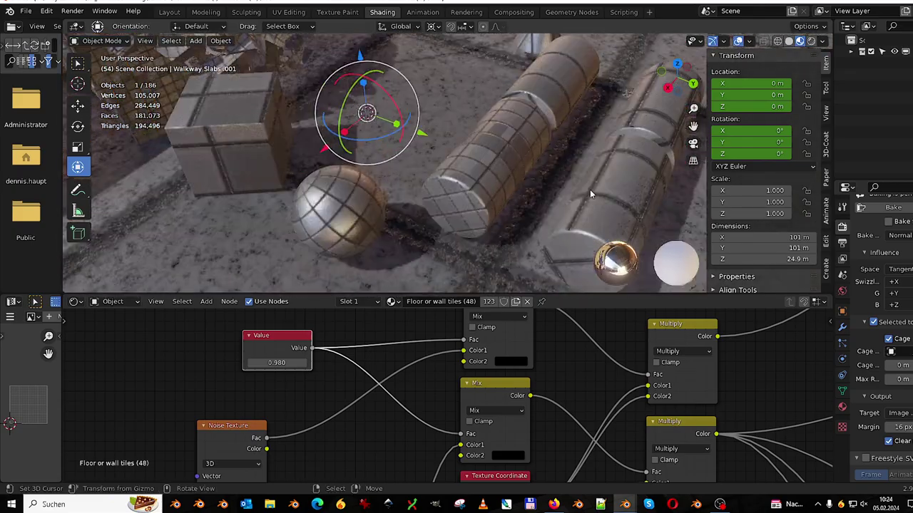
# Set the tile-scale Value node to 200 and orbit to view the walkway slab block.
pyautogui.scroll(-4, 447, 387)
pyautogui.moveTo(393, 448); pyautogui.dragTo(404, 393, button='middle')
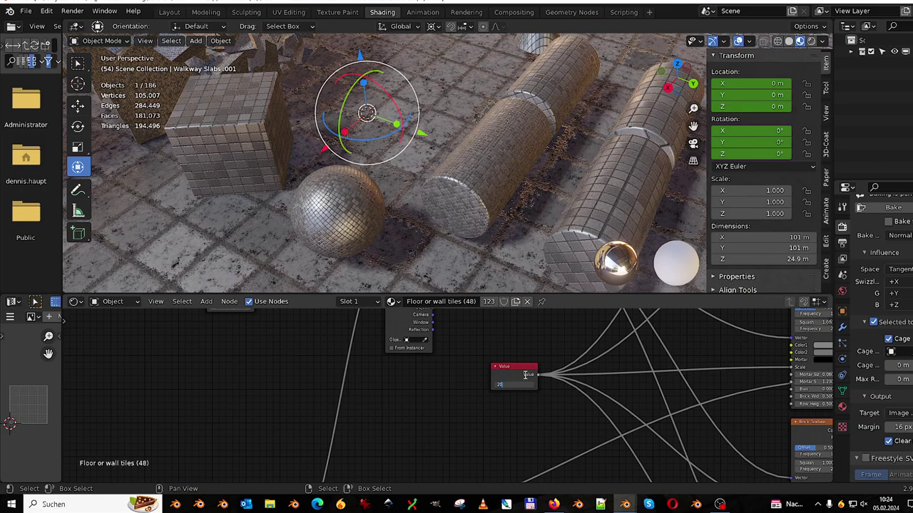
pyautogui.write('0')
pyautogui.press('Return')
pyautogui.moveTo(422, 181)
pyautogui.mouseDown(button='middle')
pyautogui.moveTo(574, 150)
pyautogui.moveTo(494, 167)
pyautogui.moveTo(457, 144)
pyautogui.moveTo(508, 77)
pyautogui.mouseUp(button='middle')
pyautogui.scroll(4, 494, 167)
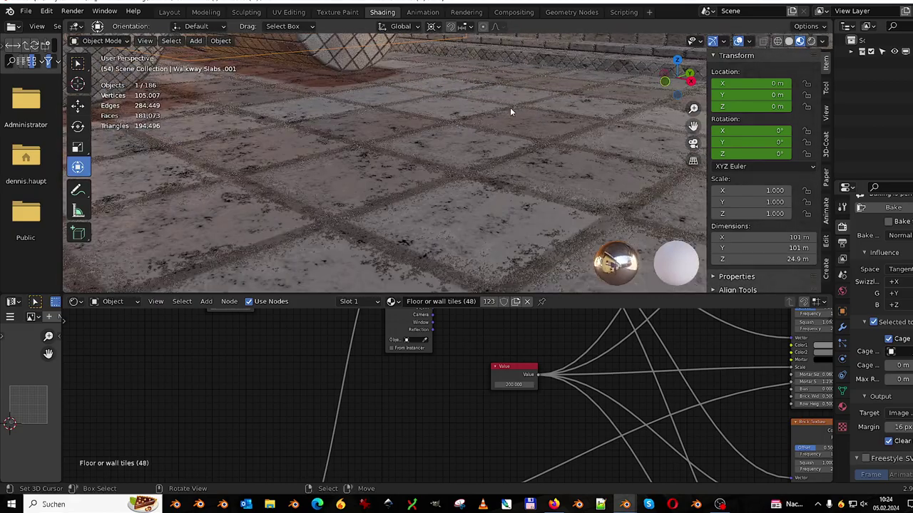
pyautogui.moveTo(510, 110)
pyautogui.mouseDown(button='middle')
pyautogui.moveTo(458, 138)
pyautogui.moveTo(450, 113)
pyautogui.mouseUp(button='middle')
pyautogui.scroll(-3, 325, 342)
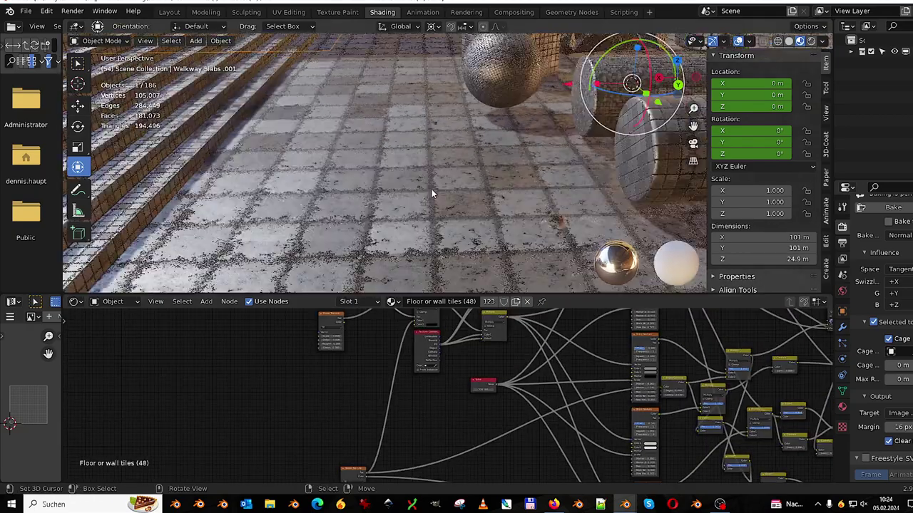
pyautogui.moveTo(431, 189)
pyautogui.mouseDown(button='middle')
pyautogui.moveTo(429, 214)
pyautogui.moveTo(442, 202)
pyautogui.mouseUp(button='middle')
# Select the Walkway Slabs floor, shift its UVs in Edit Mode, return to Object Mode and zoom in.
pyautogui.press('Tab')
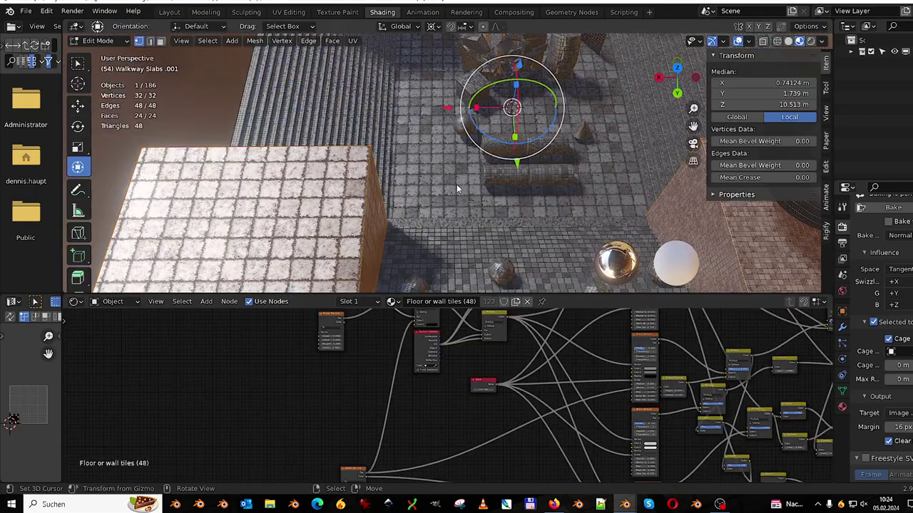
pyautogui.press('Tab')
pyautogui.click(457, 184)
pyautogui.press('Tab')
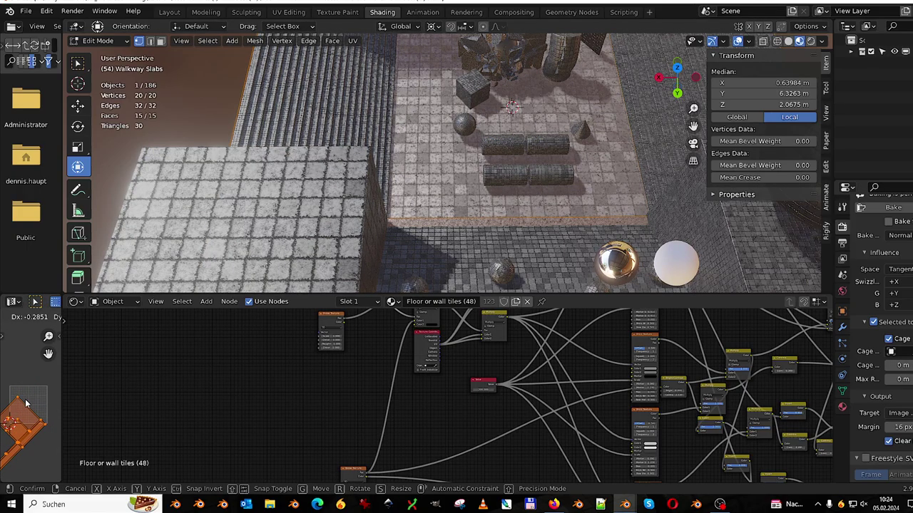
pyautogui.press('Tab')
pyautogui.scroll(3, 445, 217)
pyautogui.scroll(3, 464, 187)
pyautogui.scroll(2, 467, 175)
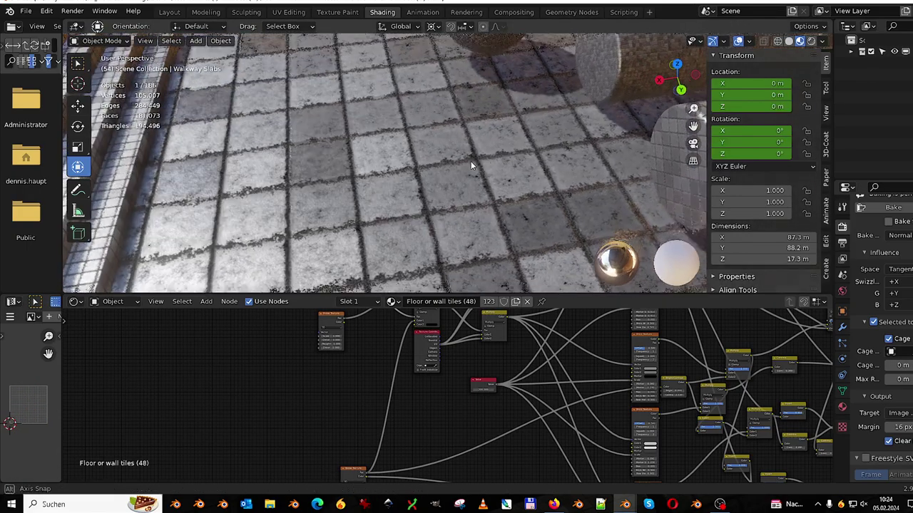
pyautogui.scroll(2, 470, 163)
pyautogui.scroll(2, 468, 171)
pyautogui.scroll(2, 420, 371)
pyautogui.scroll(2, 417, 373)
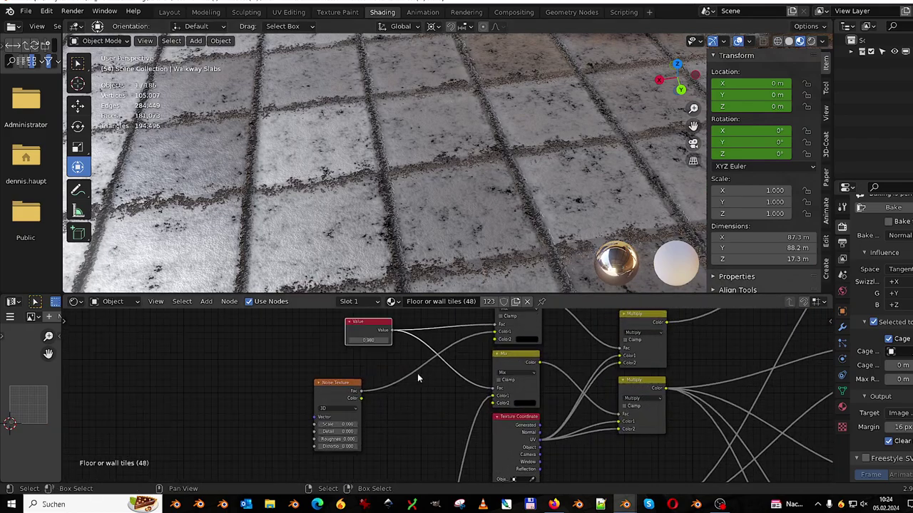
pyautogui.scroll(1, 417, 372)
pyautogui.scroll(2, 405, 411)
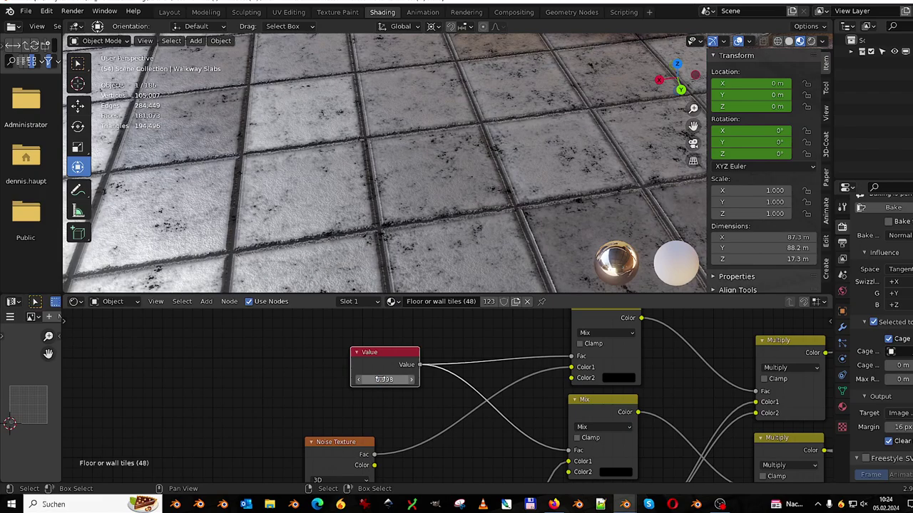
# Maximize the 3D view and orbit around the tiled room, sphere and cube to inspect the tiles.
pyautogui.hotkey('ctrl', 'space')
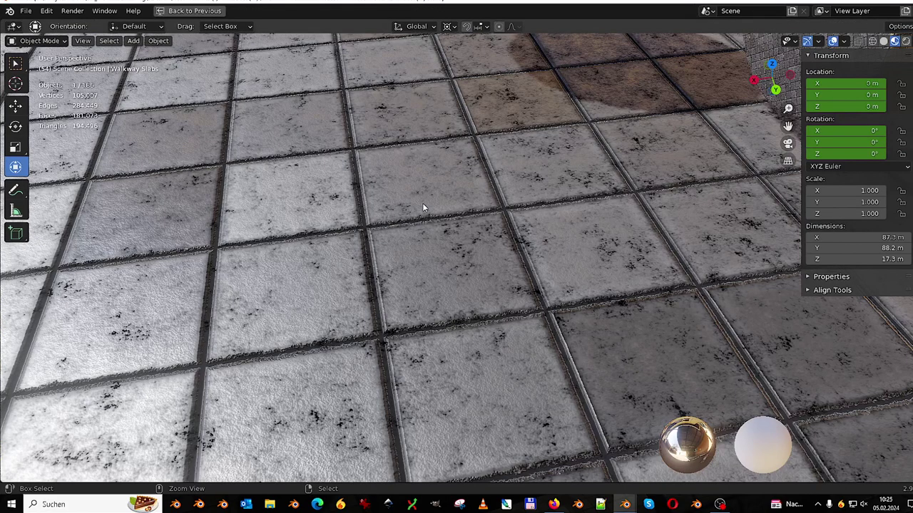
pyautogui.scroll(2, 402, 223)
pyautogui.scroll(-3, 387, 212)
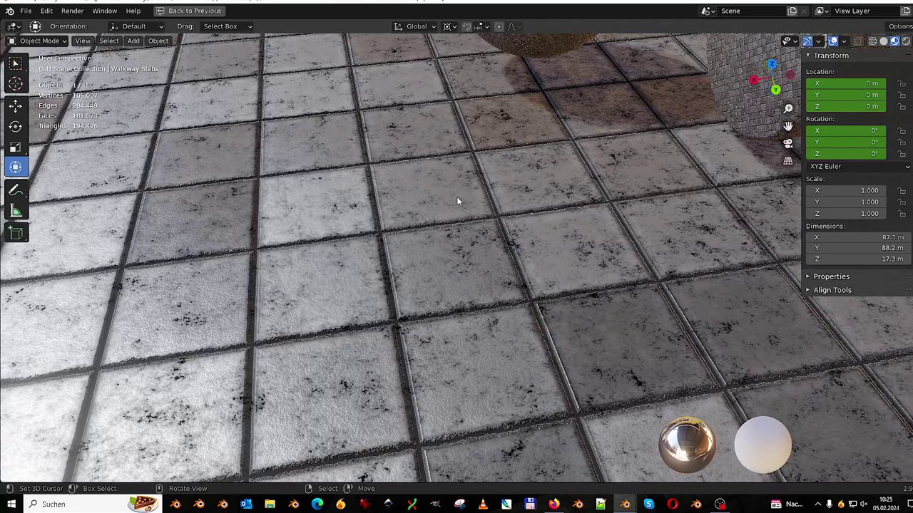
pyautogui.scroll(-3, 456, 204)
pyautogui.moveTo(452, 209)
pyautogui.mouseDown(button='middle')
pyautogui.moveTo(344, 198)
pyautogui.moveTo(499, 251)
pyautogui.mouseUp(button='middle')
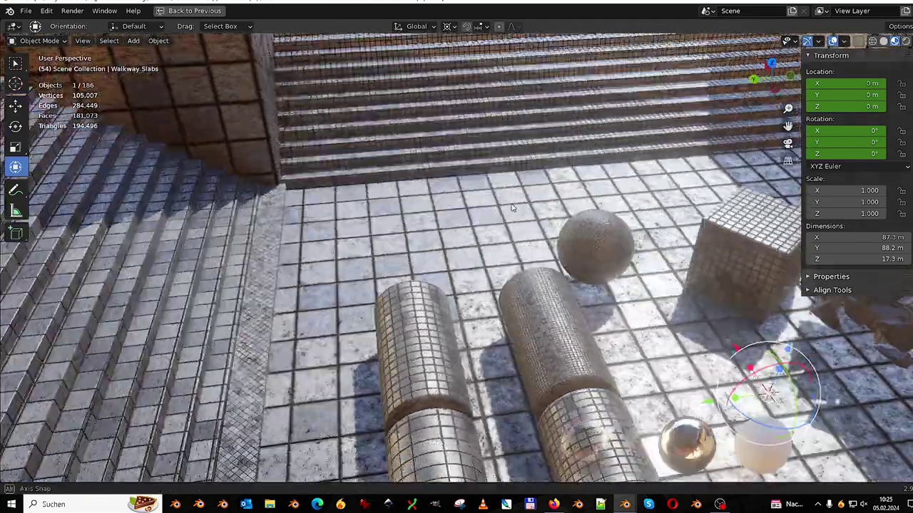
pyautogui.scroll(5, 638, 203)
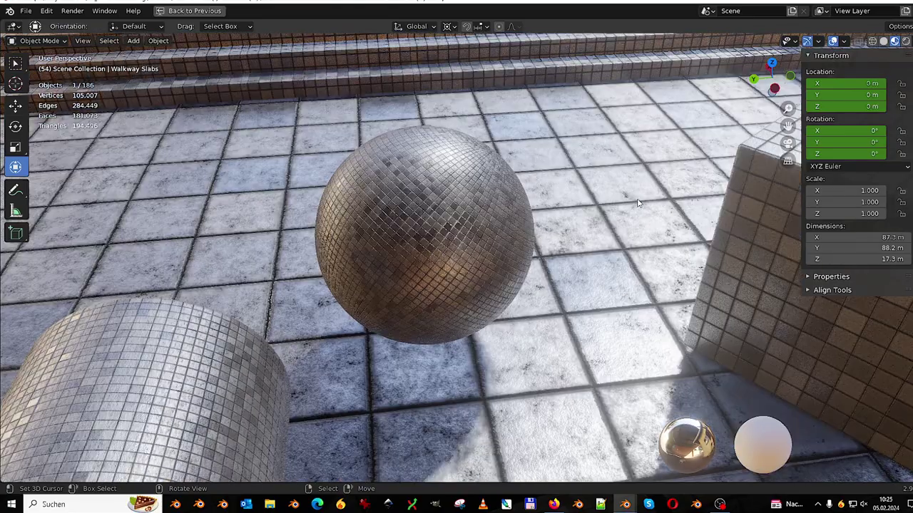
pyautogui.moveTo(368, 275)
pyautogui.mouseDown(button='middle')
pyautogui.moveTo(519, 204)
pyautogui.moveTo(519, 194)
pyautogui.moveTo(567, 182)
pyautogui.moveTo(578, 256)
pyautogui.moveTo(482, 196)
pyautogui.moveTo(483, 181)
pyautogui.mouseUp(button='middle')
pyautogui.scroll(5, 519, 194)
pyautogui.scroll(2, 518, 192)
pyautogui.scroll(-3, 482, 196)
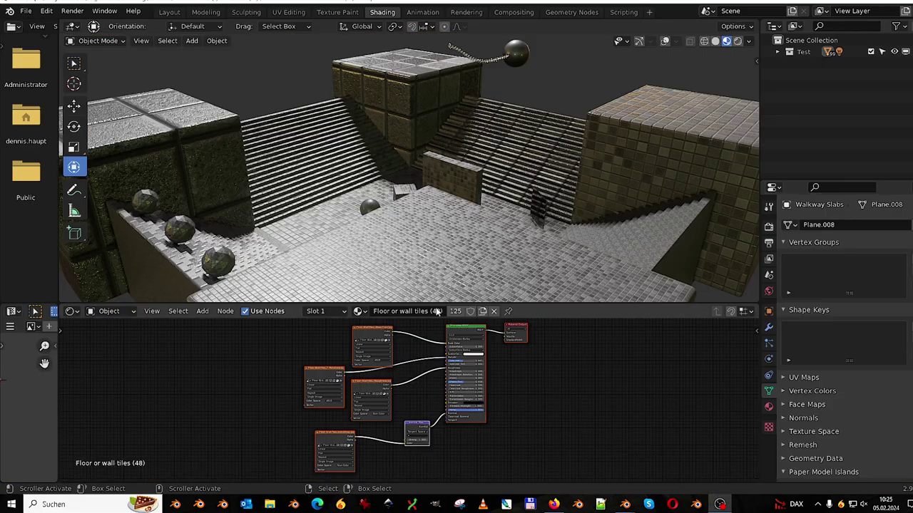
# Zoom in on the floor tiles and cylinders, maximize the view, and play the wall-shattering animation.
pyautogui.scroll(5, 489, 179)
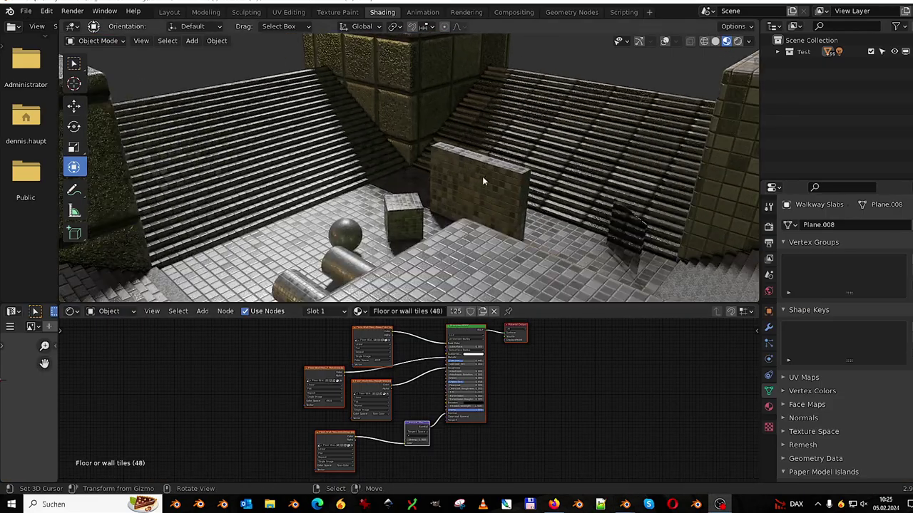
pyautogui.moveTo(489, 179)
pyautogui.mouseDown(button='middle')
pyautogui.moveTo(463, 143)
pyautogui.moveTo(604, 158)
pyautogui.moveTo(447, 136)
pyautogui.moveTo(486, 119)
pyautogui.moveTo(487, 135)
pyautogui.moveTo(489, 118)
pyautogui.moveTo(498, 175)
pyautogui.mouseUp(button='middle')
pyautogui.scroll(3, 463, 142)
pyautogui.hotkey('ctrl', 'space')
pyautogui.press('space')
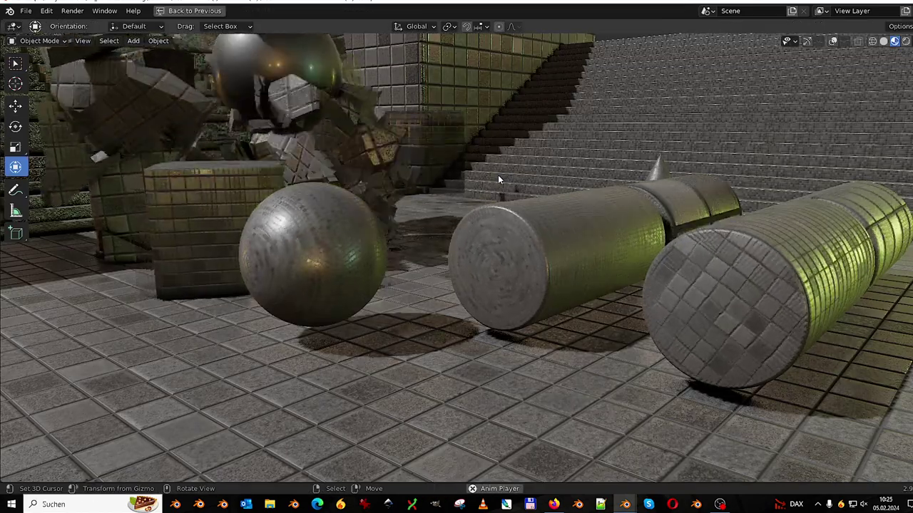
# Walk in first person up beside the tiled steps and scattered debris.
pyautogui.scroll(2, 582, 196)
pyautogui.scroll(4, 563, 189)
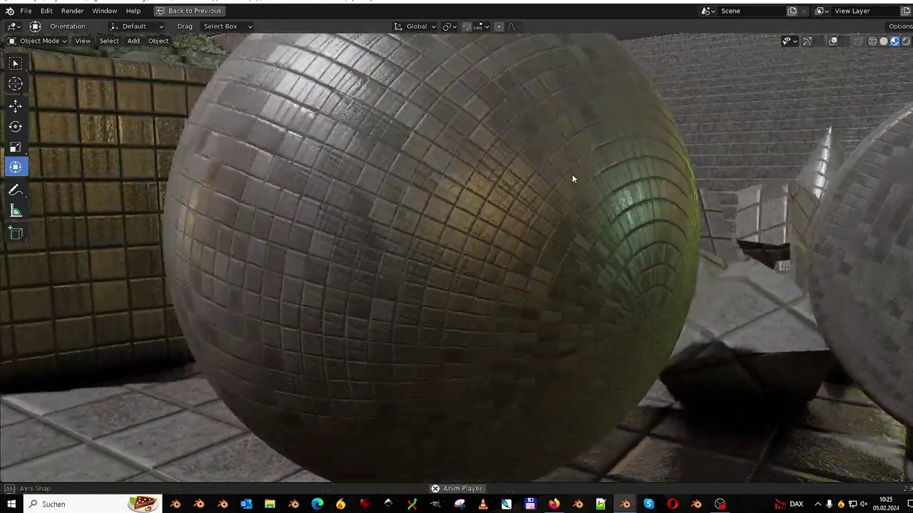
pyautogui.scroll(-3, 580, 179)
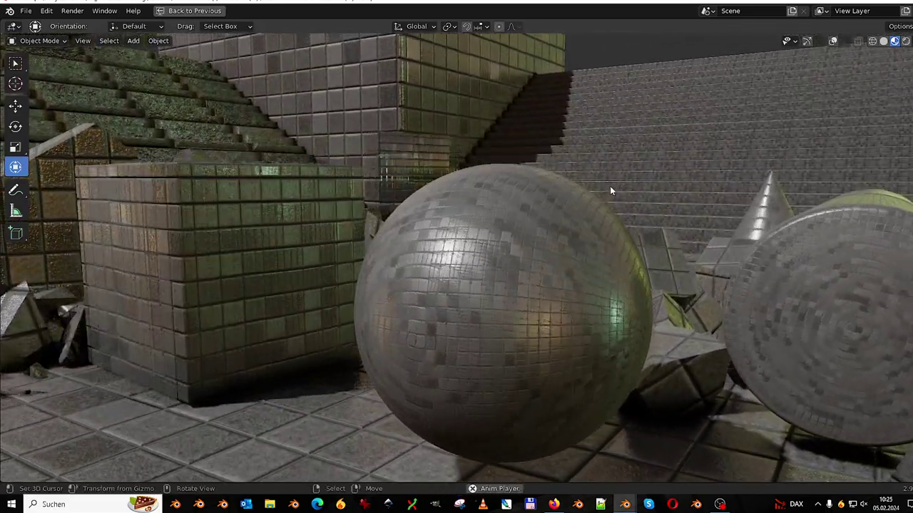
pyautogui.hotkey('shift', '`')
pyautogui.press('w')
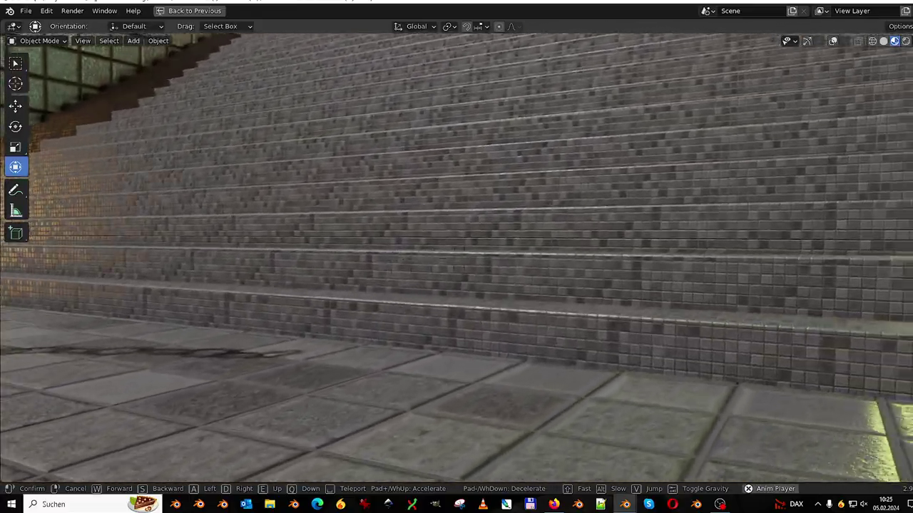
# Walk through the tiled courtyard up the steps, past the cylinders toward the tiled wall.
pyautogui.press('w')
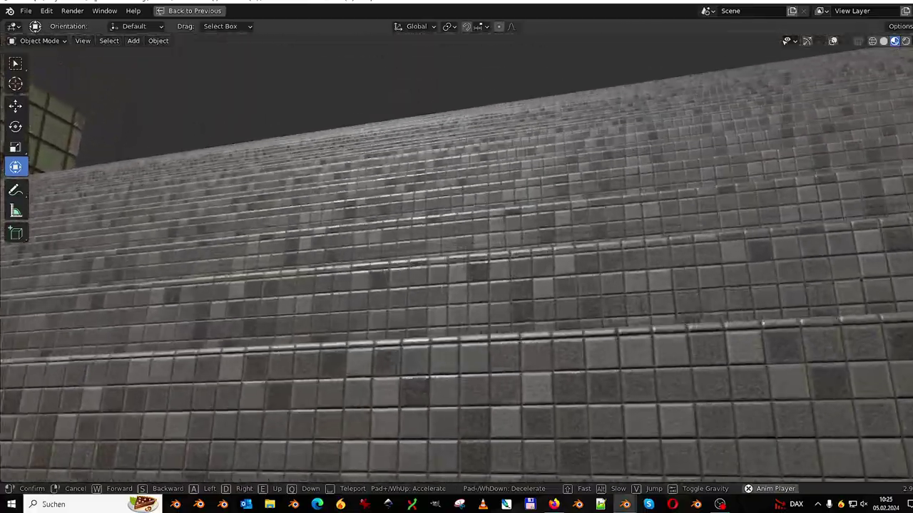
pyautogui.press('w')
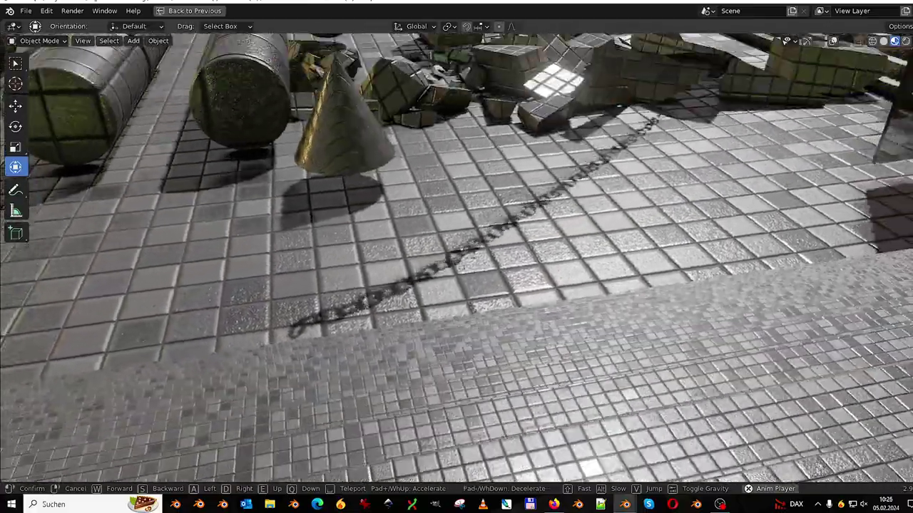
pyautogui.press('w')
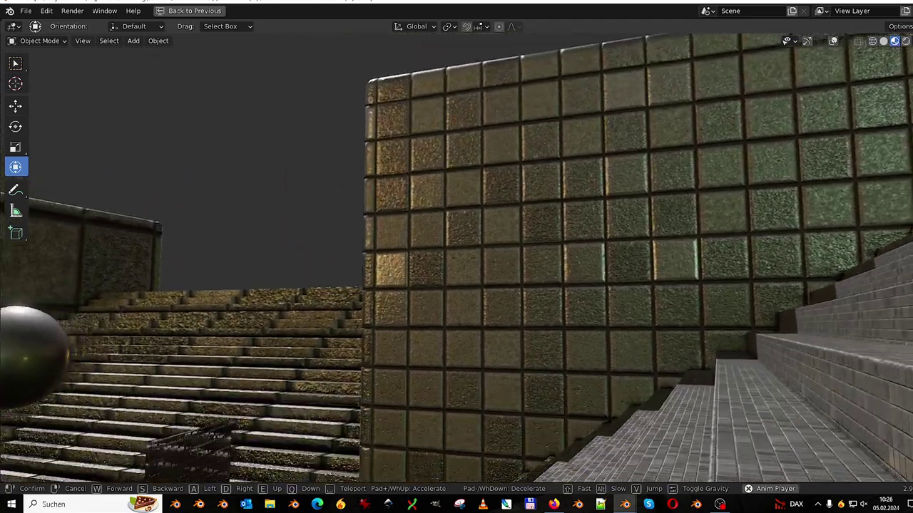
pyautogui.press('w')
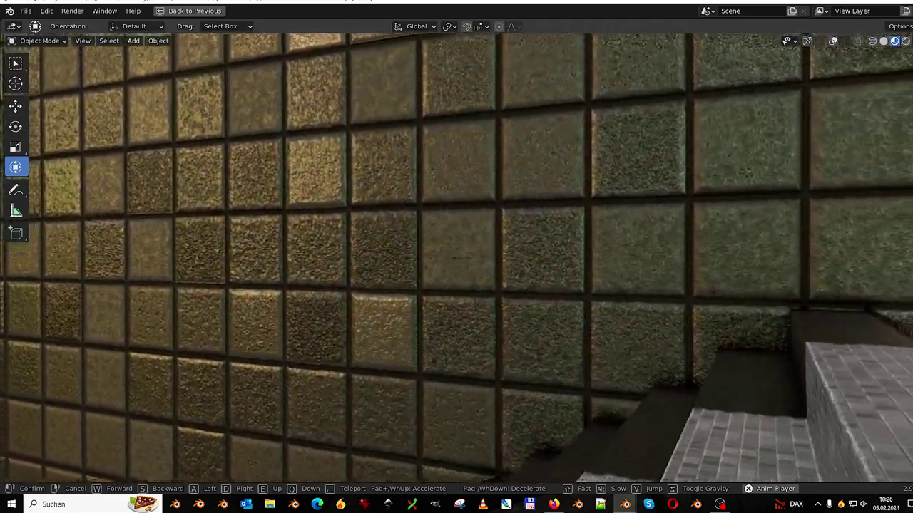
pyautogui.press('s')
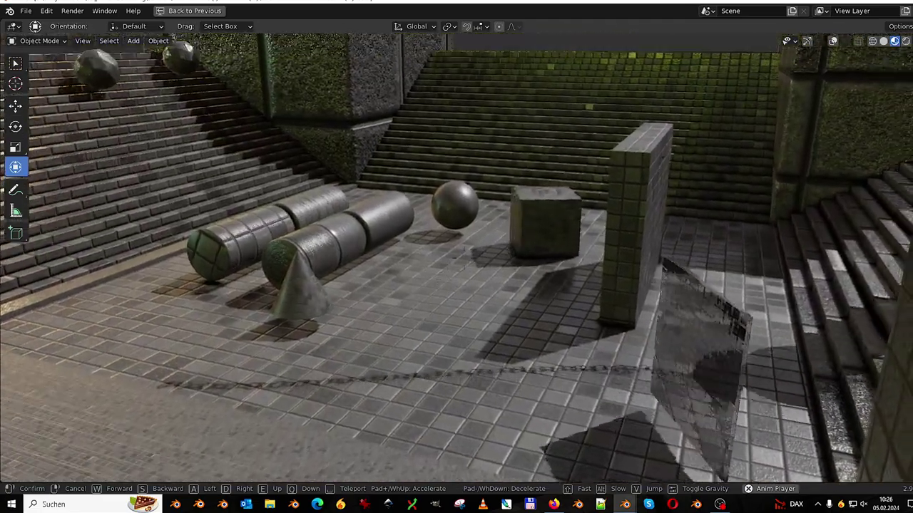
pyautogui.press('w')
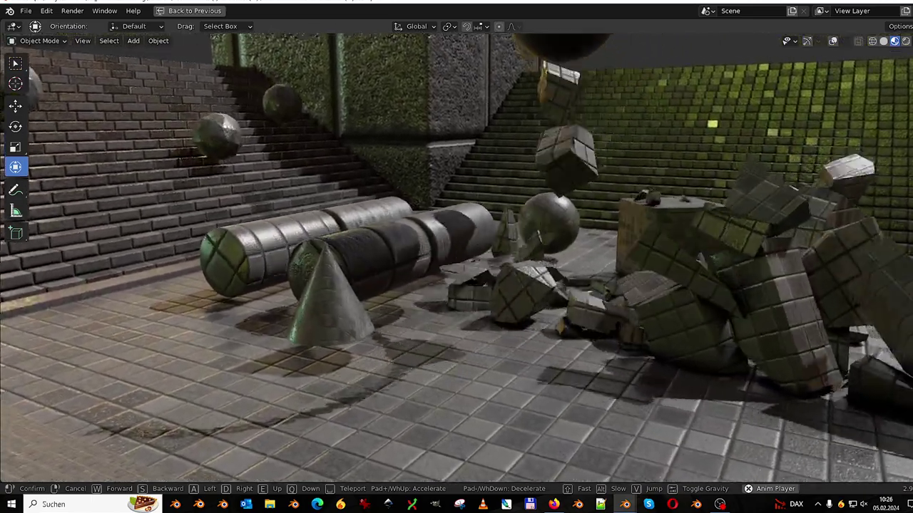
pyautogui.click(542, 243)
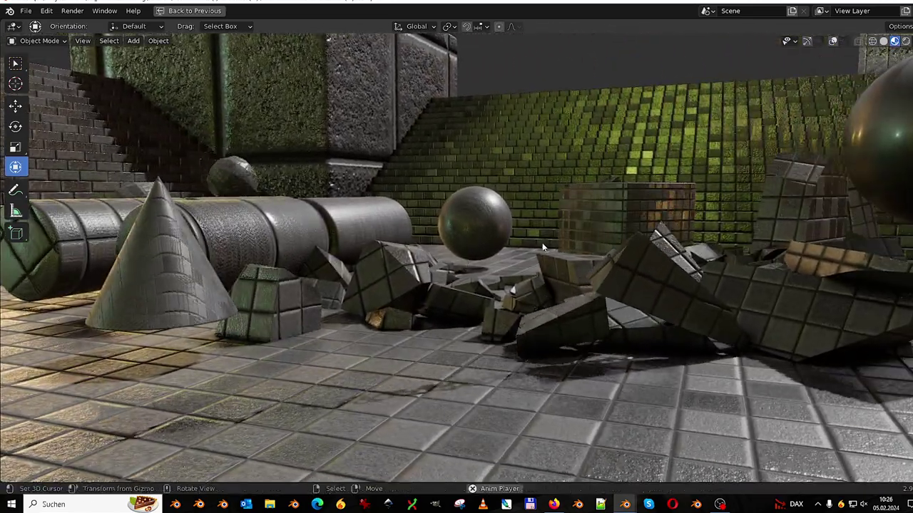
# Fly the view to the lone tiled cube and pull back to frame it.
pyautogui.hotkey('shift', '`')
pyautogui.press('w')
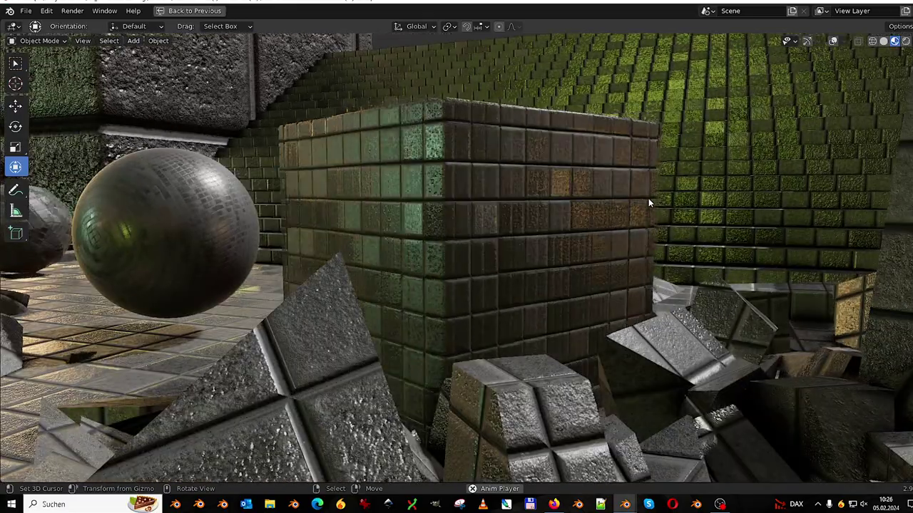
pyautogui.press('s')
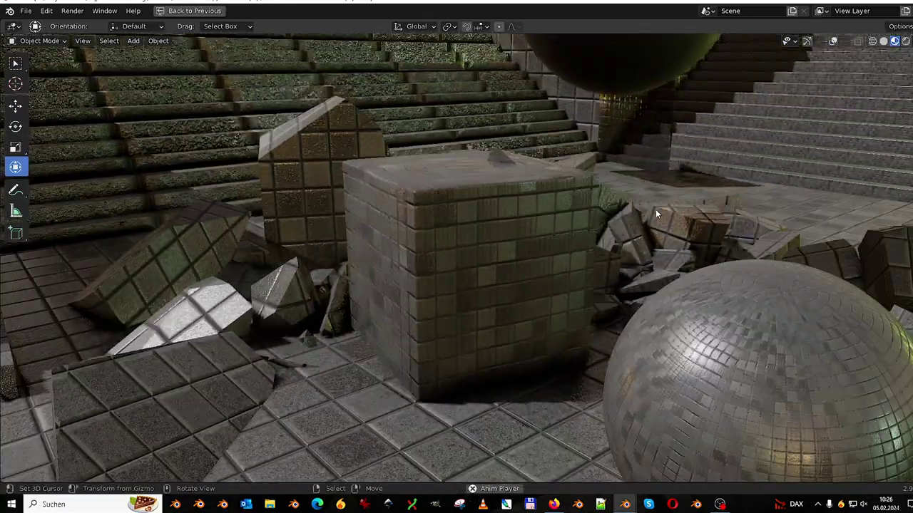
pyautogui.click(658, 202)
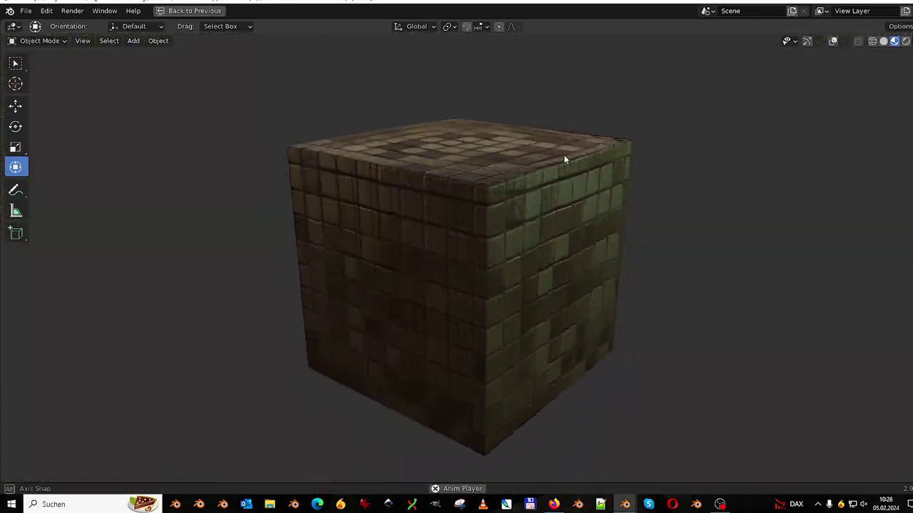
# Orbit the cube and preview its top, left and normal texture maps in turn.
pyautogui.moveTo(710, 156)
pyautogui.mouseDown(button='middle')
pyautogui.moveTo(568, 190)
pyautogui.moveTo(615, 212)
pyautogui.moveTo(637, 180)
pyautogui.mouseUp(button='middle')
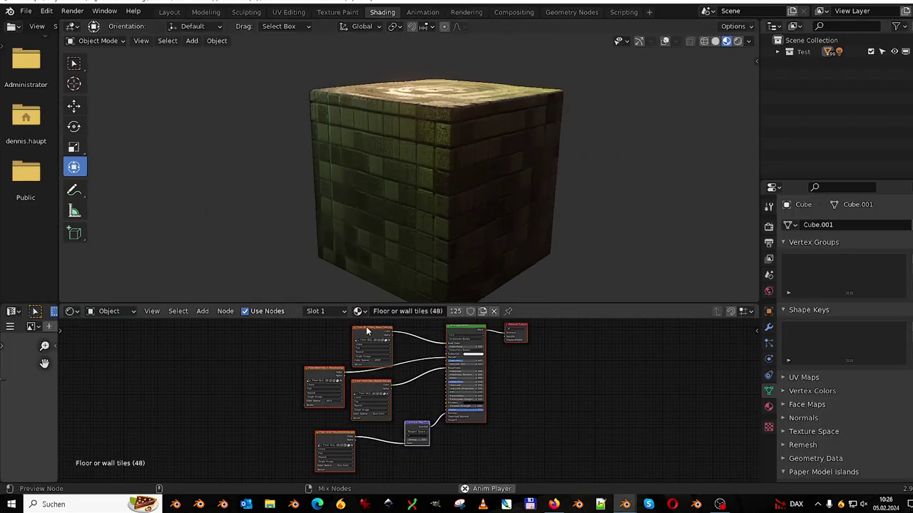
pyautogui.keyDown('ctrl'); pyautogui.keyDown('shift'); pyautogui.click(368, 331); pyautogui.keyUp('shift'); pyautogui.keyUp('ctrl')
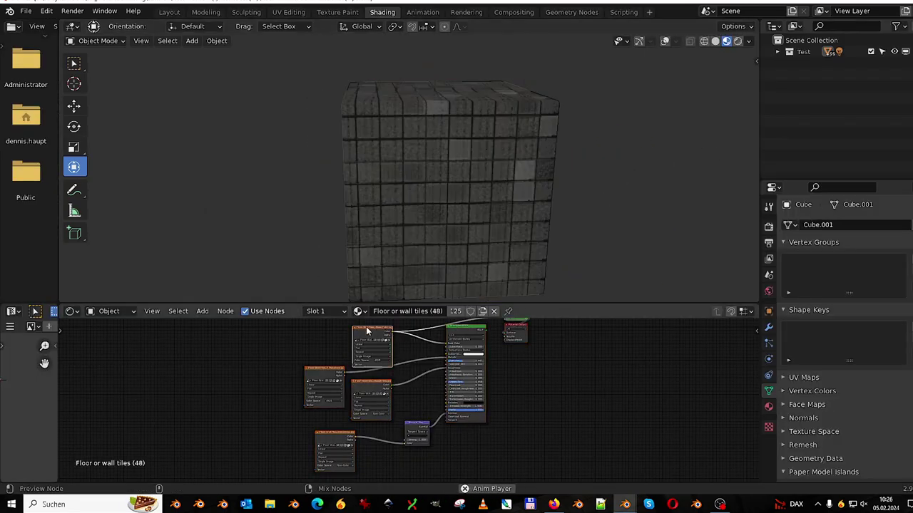
pyautogui.keyDown('ctrl'); pyautogui.keyDown('shift'); pyautogui.click(326, 372); pyautogui.keyUp('shift'); pyautogui.keyUp('ctrl')
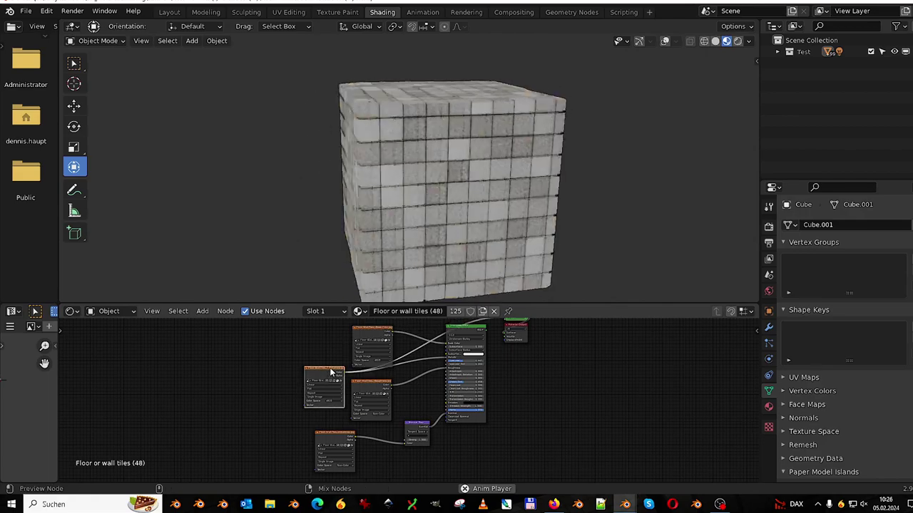
pyautogui.keyDown('ctrl'); pyautogui.keyDown('shift'); pyautogui.click(335, 434); pyautogui.keyUp('shift'); pyautogui.keyUp('ctrl')
# Restore the full 'Floor or wall tiles (48)' material on the cube.
pyautogui.keyDown('ctrl'); pyautogui.keyDown('shift'); pyautogui.click(372, 386); pyautogui.keyUp('shift'); pyautogui.keyUp('ctrl')
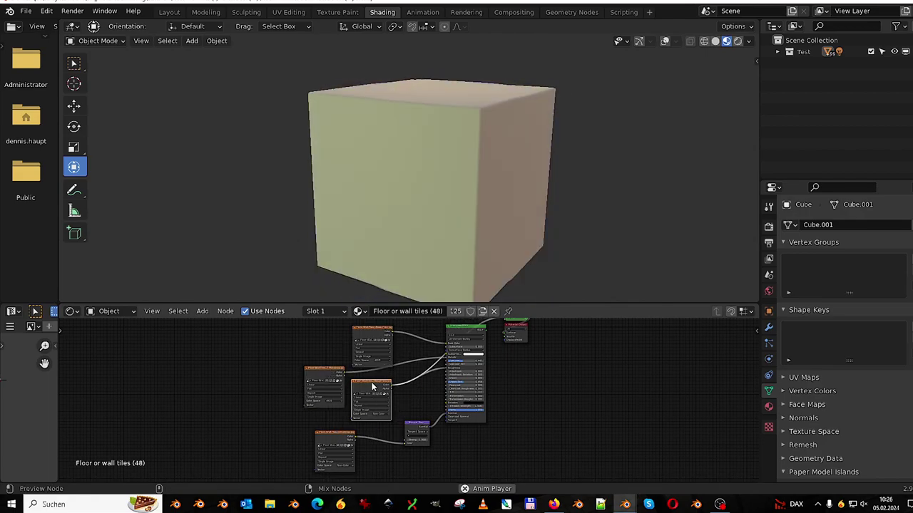
pyautogui.keyDown('ctrl'); pyautogui.keyDown('shift'); pyautogui.click(456, 330); pyautogui.keyUp('shift'); pyautogui.keyUp('ctrl')
pyautogui.scroll(-4, 494, 158)
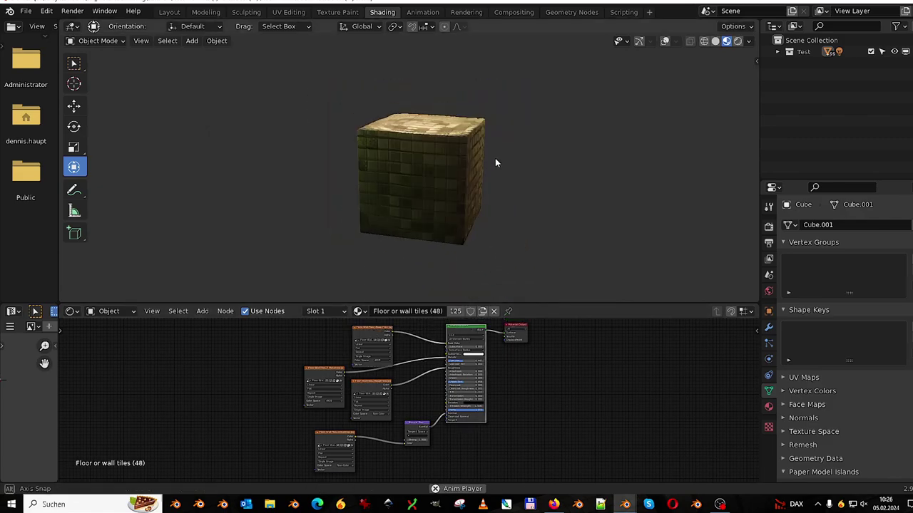
pyautogui.hotkey('shift', 'a')
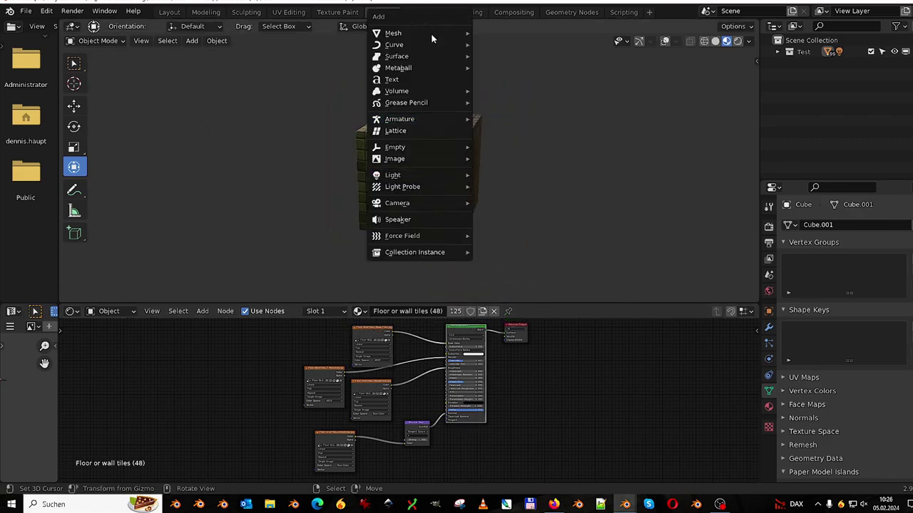
# Add a plane and link the cube's 'Floor or wall tiles (48)' material to it.
pyautogui.moveTo(399, 33)
pyautogui.click(497, 33)
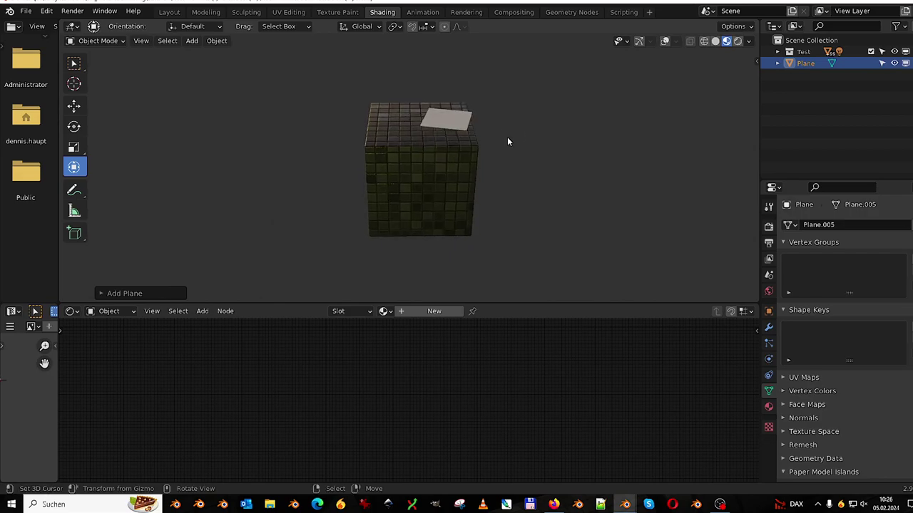
pyautogui.keyDown('shift'); pyautogui.click(400, 201); pyautogui.keyUp('shift')
pyautogui.hotkey('ctrl', 'l')
pyautogui.click(400, 200)
# View the plane from the top and preview two of its texture maps while orbiting.
pyautogui.press('KP_7')
pyautogui.press('KP_Decimal')
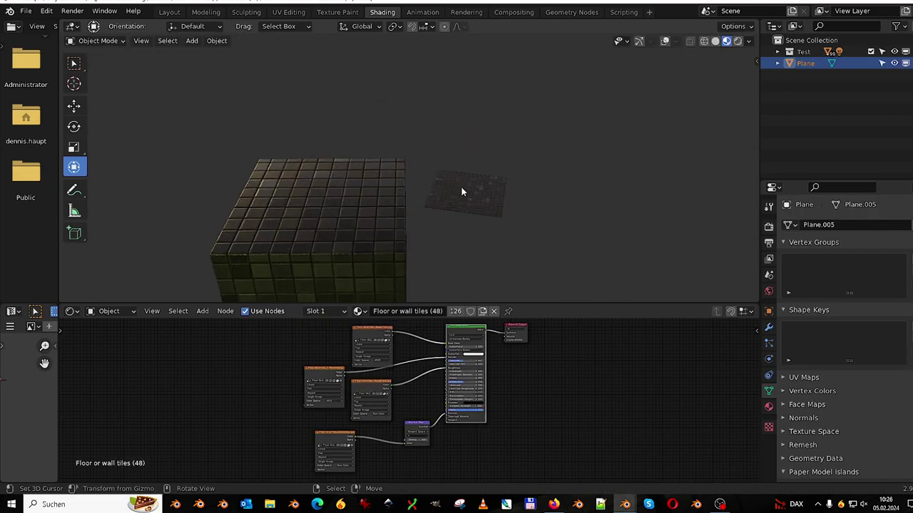
pyautogui.scroll(3, 461, 186)
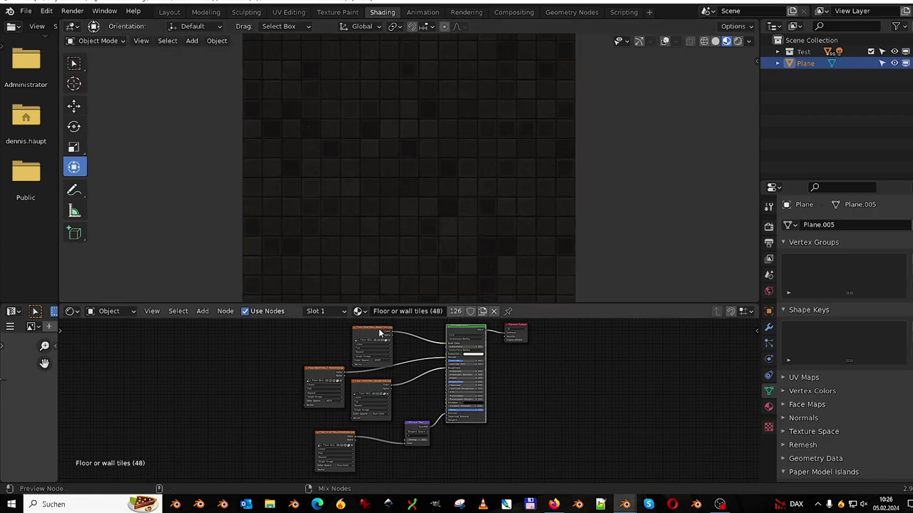
pyautogui.keyDown('ctrl'); pyautogui.keyDown('shift'); pyautogui.click(379, 328); pyautogui.keyUp('shift'); pyautogui.keyUp('ctrl')
pyautogui.moveTo(375, 190)
pyautogui.mouseDown(button='middle')
pyautogui.moveTo(392, 107)
pyautogui.moveTo(382, 220)
pyautogui.moveTo(460, 182)
pyautogui.moveTo(507, 174)
pyautogui.mouseUp(button='middle')
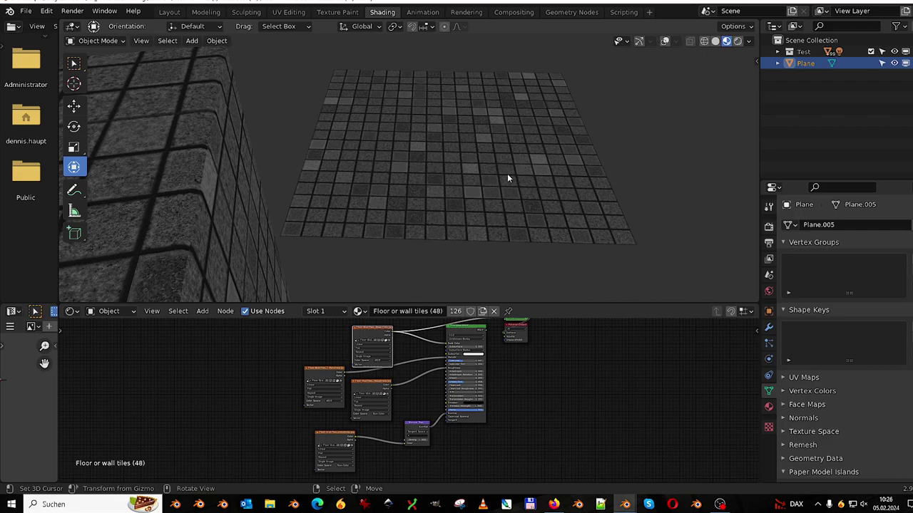
pyautogui.keyDown('ctrl'); pyautogui.keyDown('shift'); pyautogui.click(335, 373); pyautogui.keyUp('shift'); pyautogui.keyUp('ctrl')
pyautogui.moveTo(400, 214); pyautogui.dragTo(435, 255, button='middle')
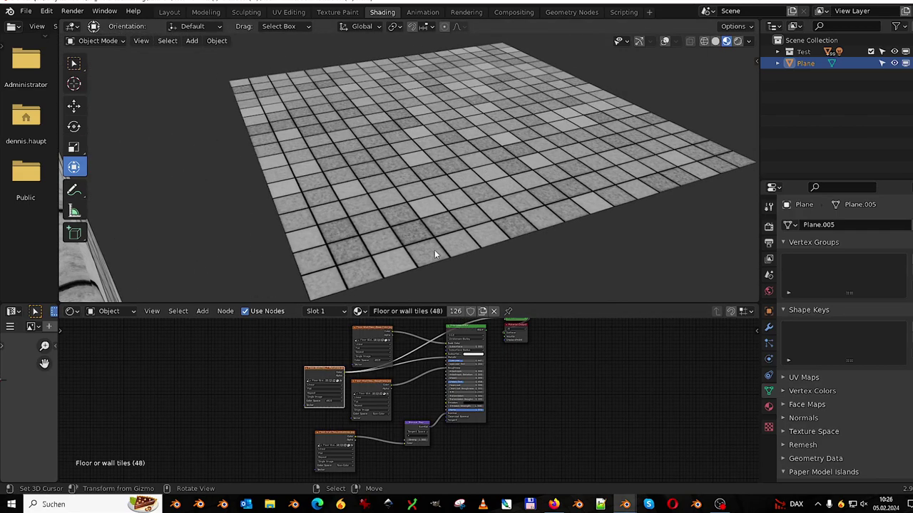
# Preview the left texture map and the normal map on the plane, close over the seams.
pyautogui.keyDown('ctrl'); pyautogui.keyDown('shift'); pyautogui.click(375, 383); pyautogui.keyUp('shift'); pyautogui.keyUp('ctrl')
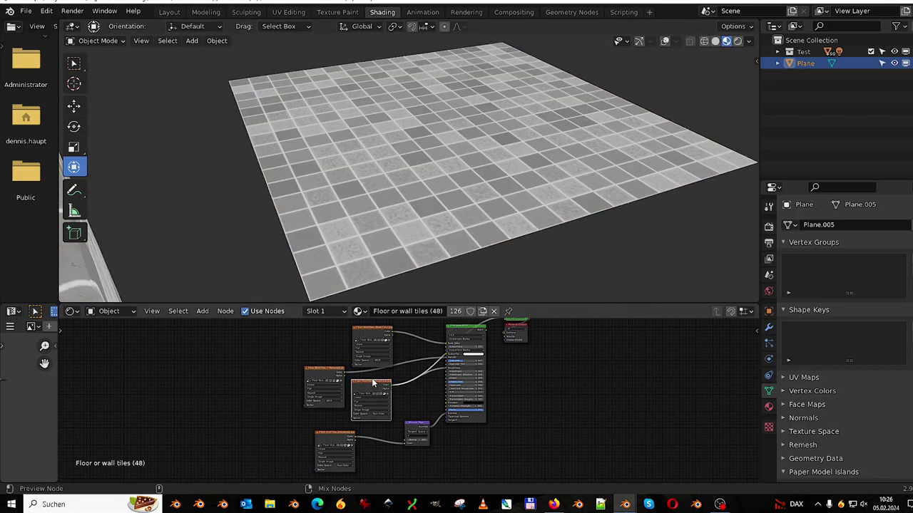
pyautogui.keyDown('ctrl'); pyautogui.keyDown('shift'); pyautogui.click(345, 438); pyautogui.keyUp('shift'); pyautogui.keyUp('ctrl')
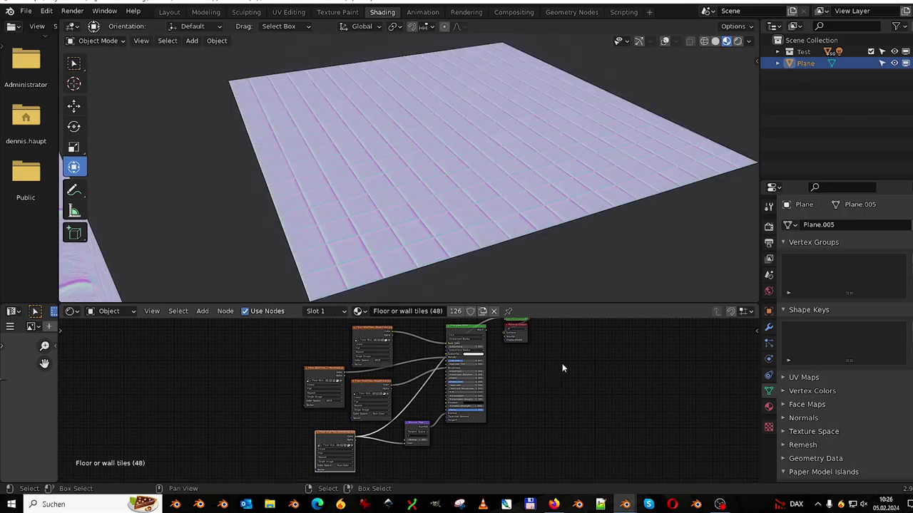
pyautogui.scroll(5, 449, 108)
pyautogui.scroll(3, 474, 107)
pyautogui.moveTo(474, 107); pyautogui.dragTo(375, 185, button='middle')
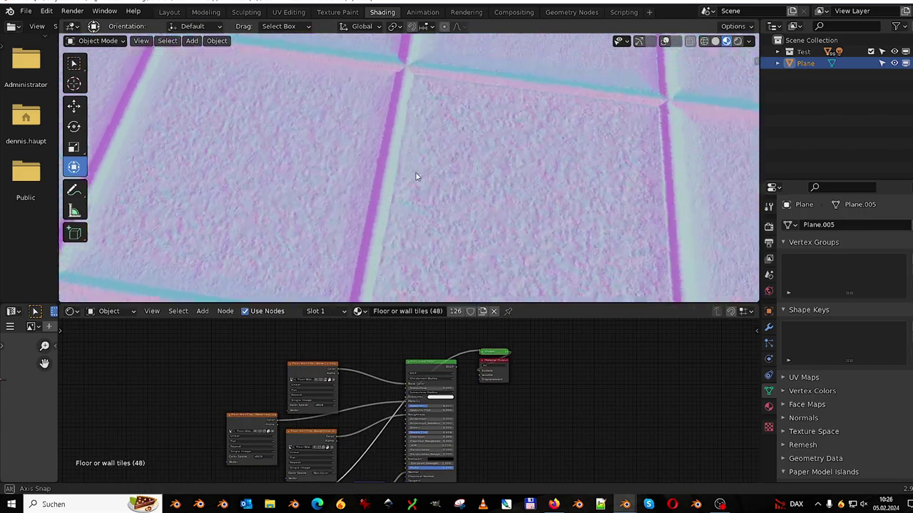
# Show the plane with the full material, inspect the tiles, then delete the plane.
pyautogui.keyDown('ctrl'); pyautogui.keyDown('shift'); pyautogui.click(440, 383); pyautogui.keyUp('shift'); pyautogui.keyUp('ctrl')
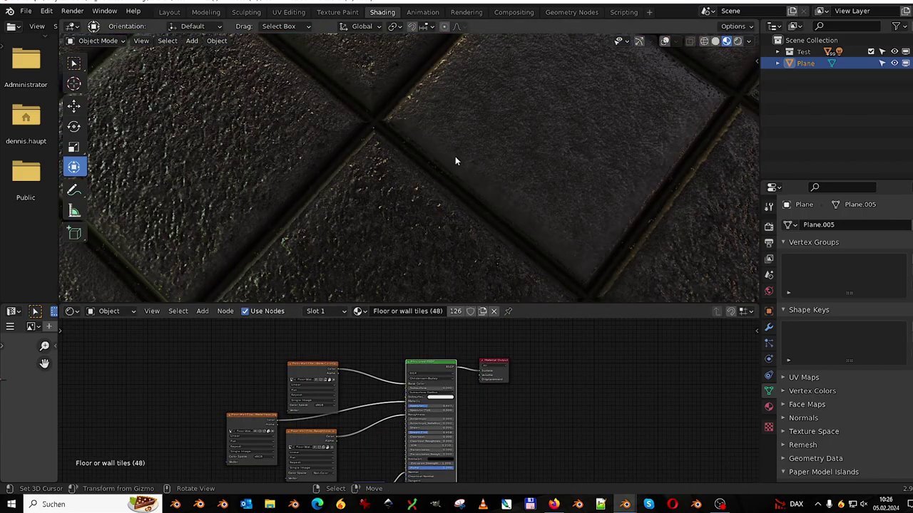
pyautogui.scroll(-5, 455, 156)
pyautogui.moveTo(345, 126)
pyautogui.mouseDown(button='middle')
pyautogui.moveTo(344, 93)
pyautogui.moveTo(366, 68)
pyautogui.moveTo(394, 71)
pyautogui.mouseUp(button='middle')
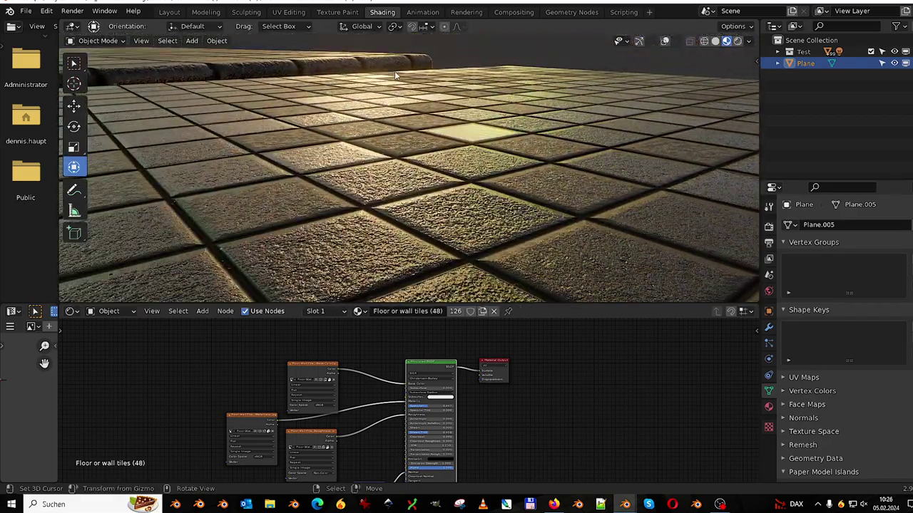
pyautogui.scroll(-6, 430, 102)
pyautogui.moveTo(429, 103); pyautogui.dragTo(447, 168, button='middle')
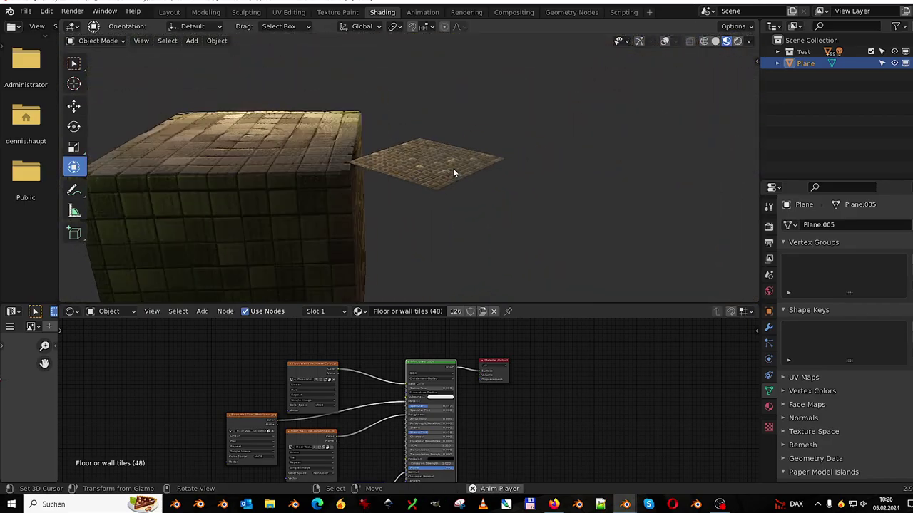
pyautogui.press('Delete')
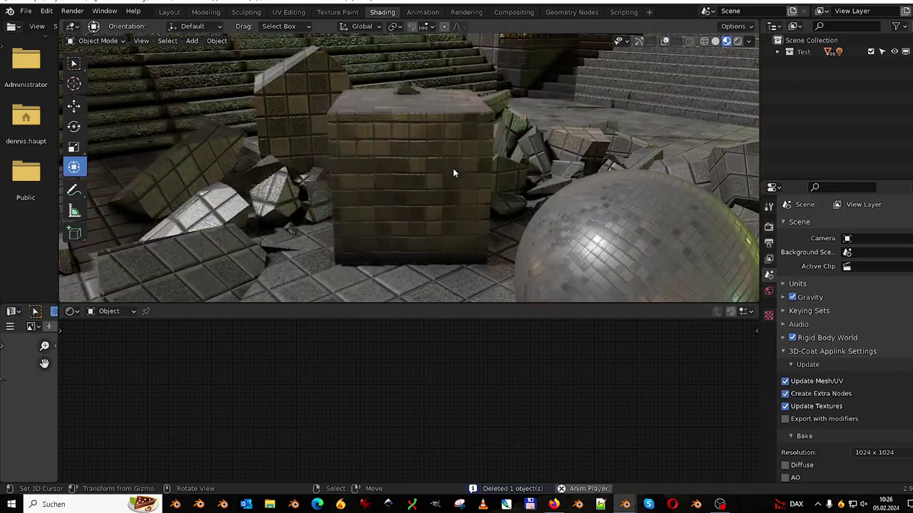
pyautogui.hotkey('ctrl', 'space')
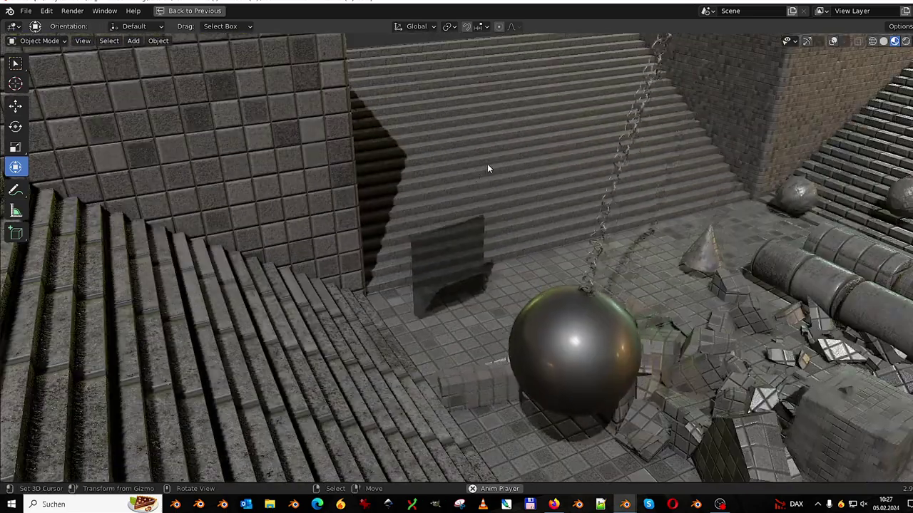
pyautogui.moveTo(706, 225); pyautogui.dragTo(618, 112, button='middle')
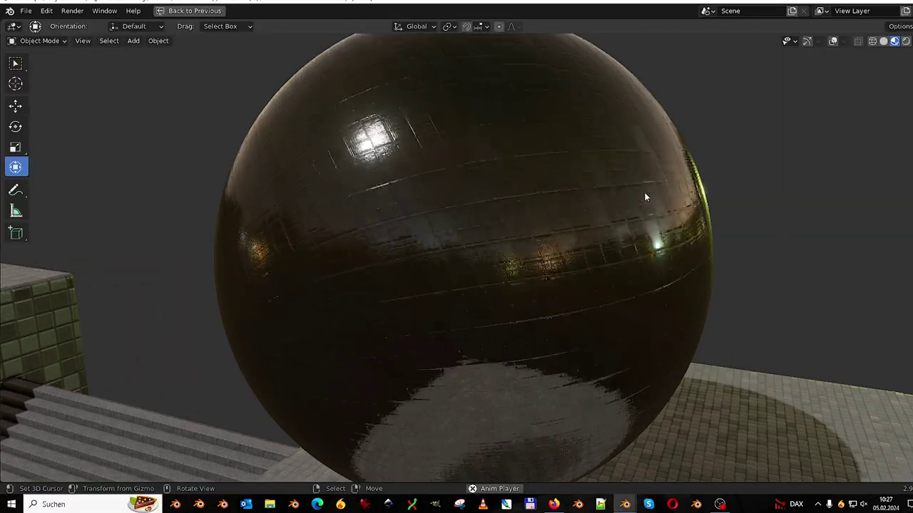
pyautogui.moveTo(644, 192)
pyautogui.mouseDown(button='middle')
pyautogui.moveTo(524, 178)
pyautogui.moveTo(542, 188)
pyautogui.mouseUp(button='middle')
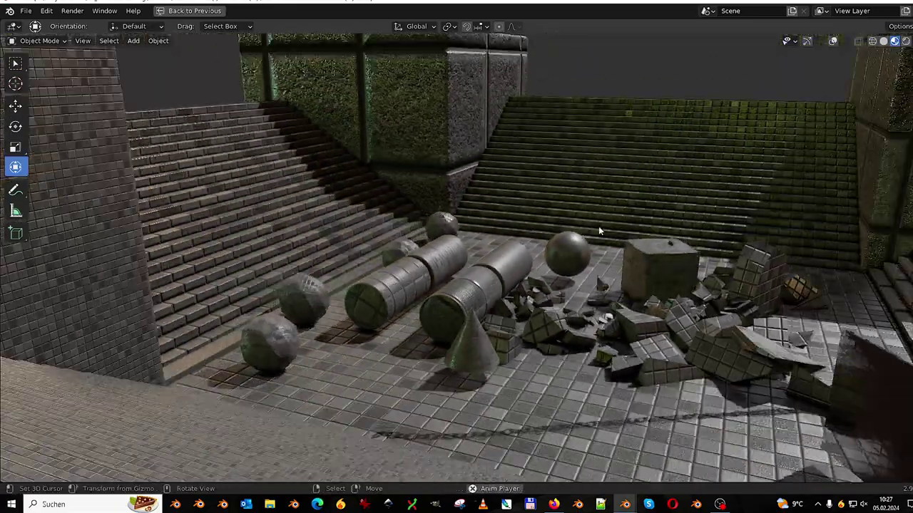
# Add a point light to the scene.
pyautogui.hotkey('shift', 'a')
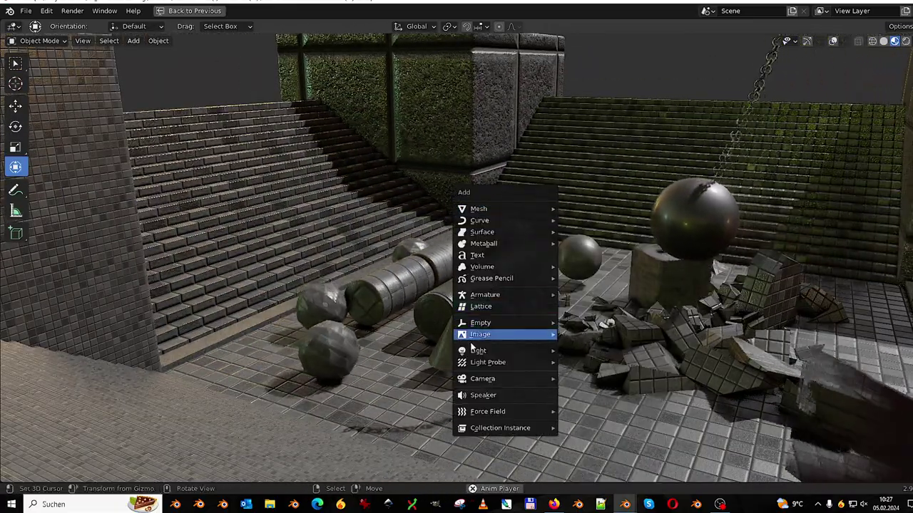
pyautogui.click(570, 350)
pyautogui.hotkey('ctrl', 'alt', 'space')
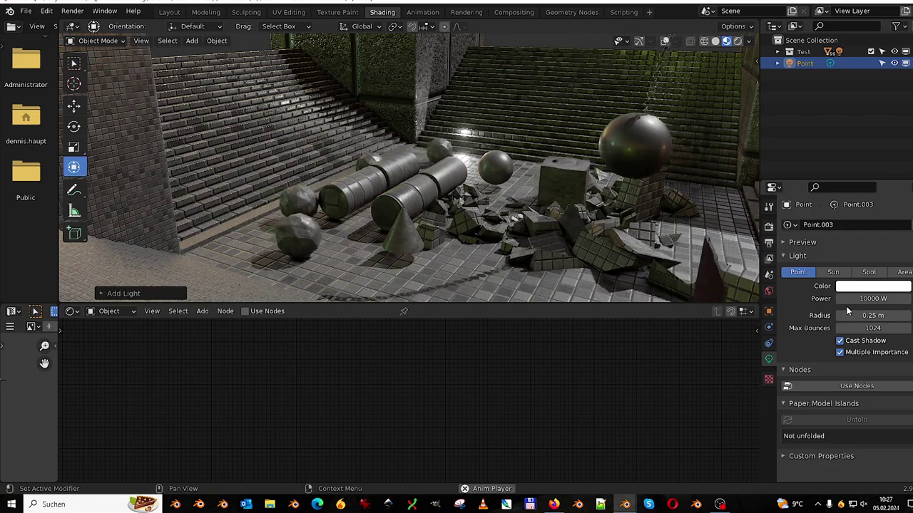
# Move the point light down beside the tiled stairs and maximize the 3D view.
pyautogui.press('g')
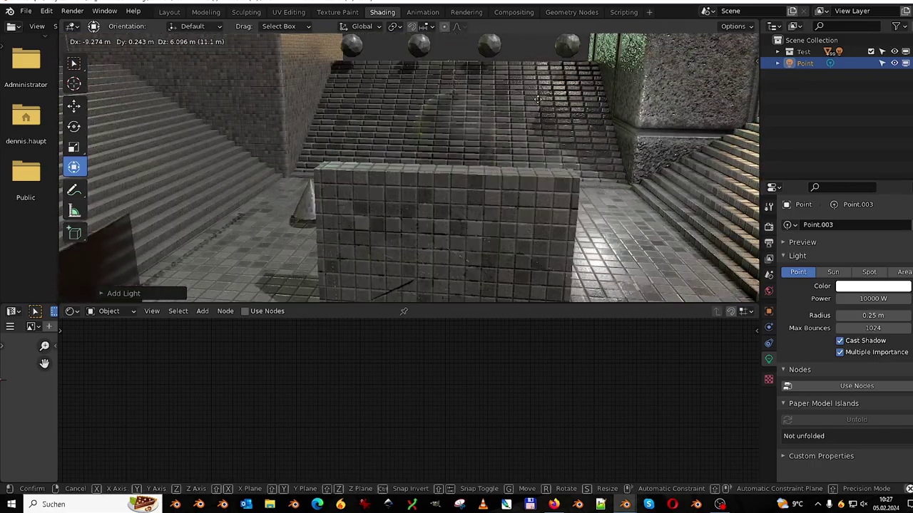
pyautogui.press('g')
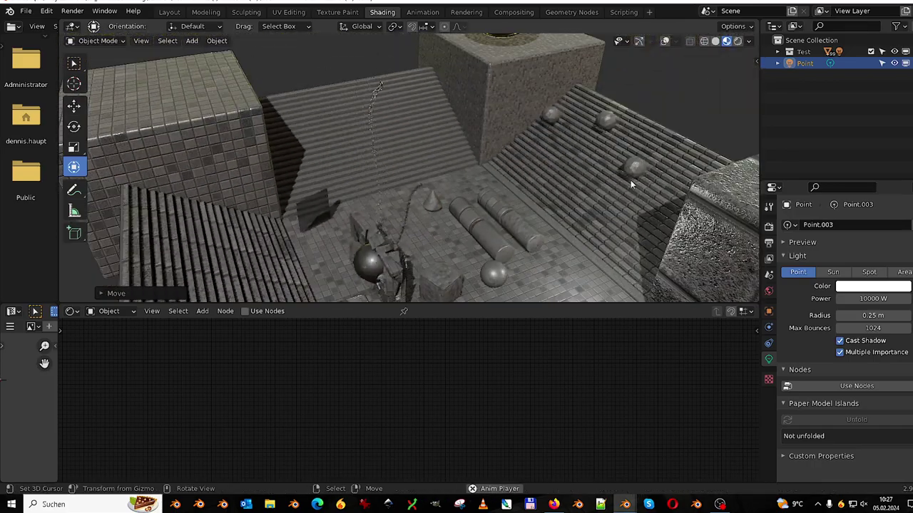
pyautogui.press('g')
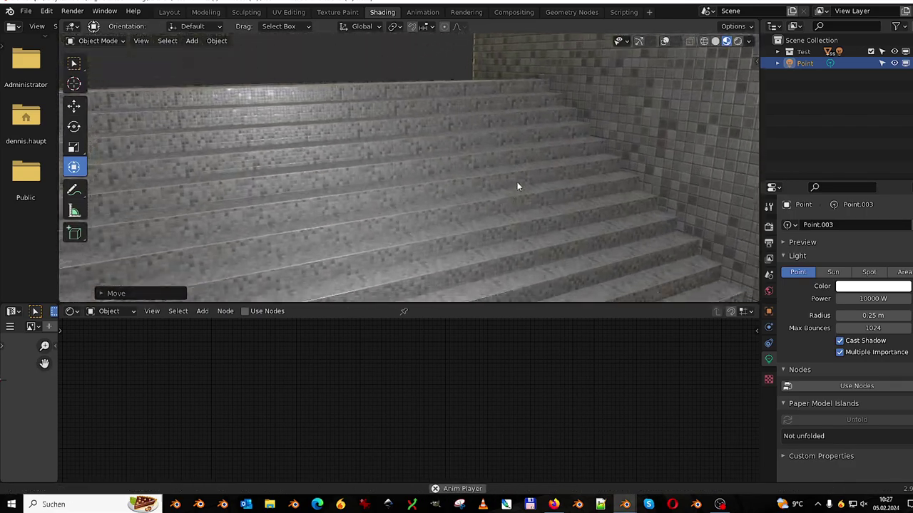
pyautogui.moveTo(517, 187); pyautogui.dragTo(532, 207, button='middle')
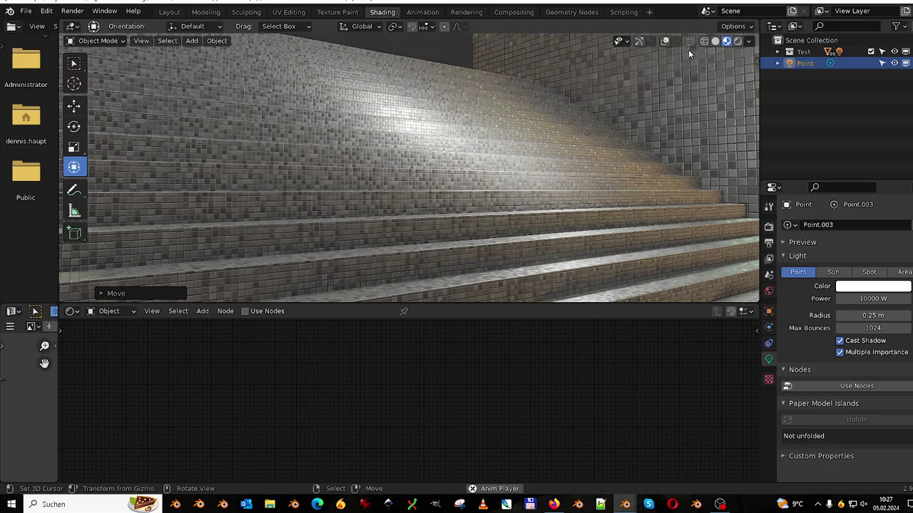
pyautogui.press('g')
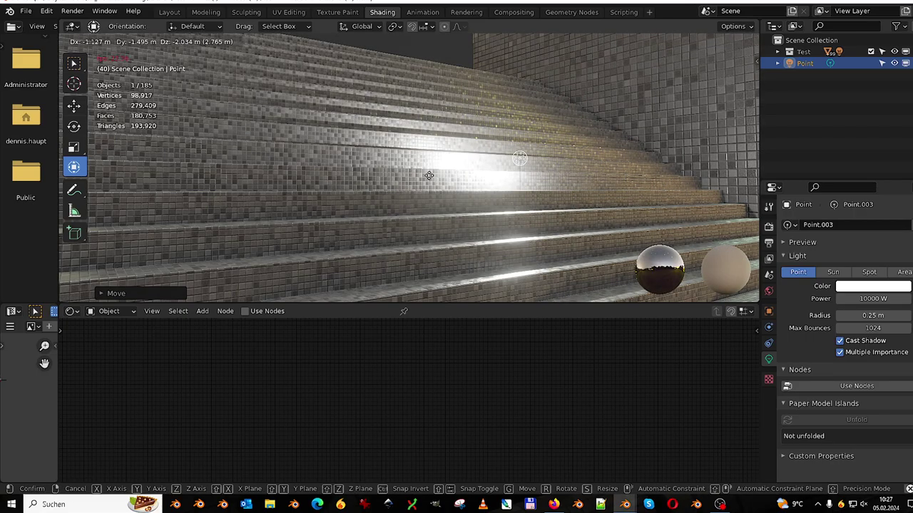
pyautogui.hotkey('ctrl', 'space')
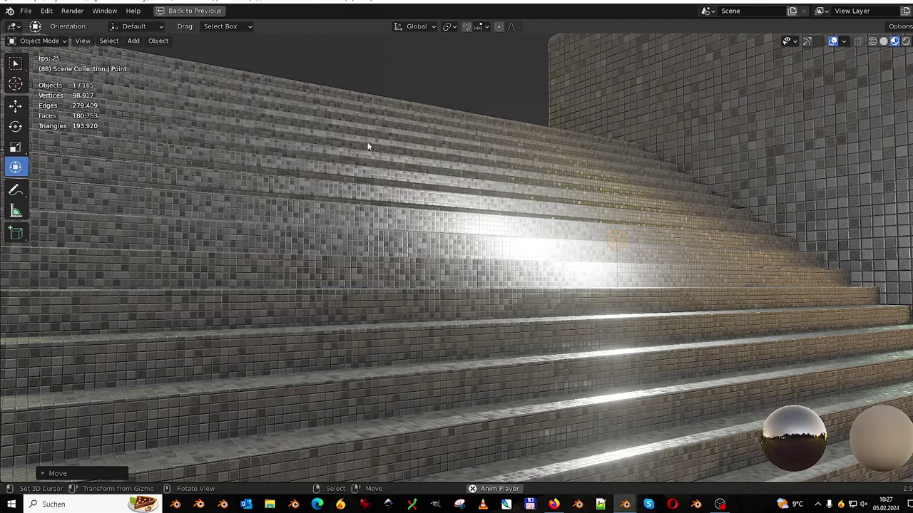
# Move the point light higher up beside the tall tiled block.
pyautogui.moveTo(370, 146)
pyautogui.mouseDown(button='middle')
pyautogui.moveTo(359, 186)
pyautogui.moveTo(318, 184)
pyautogui.mouseUp(button='middle')
pyautogui.press('g')
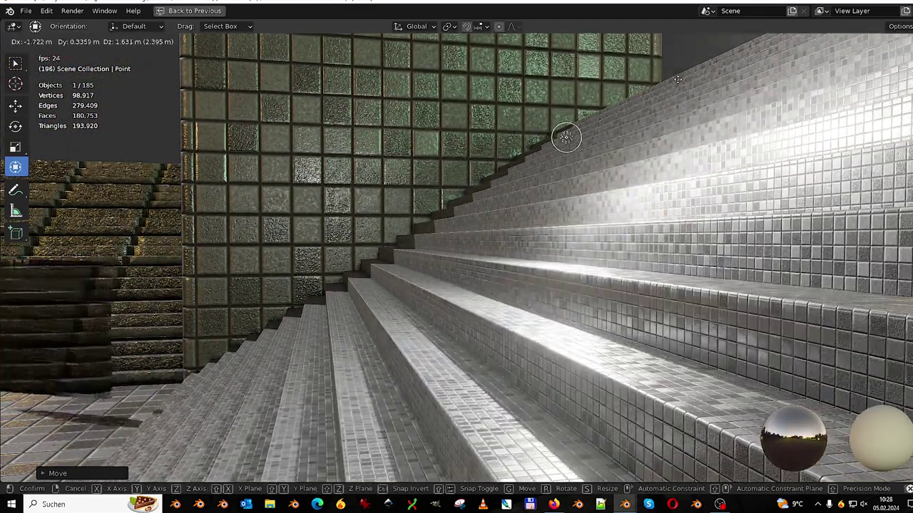
pyautogui.click(591, 114)
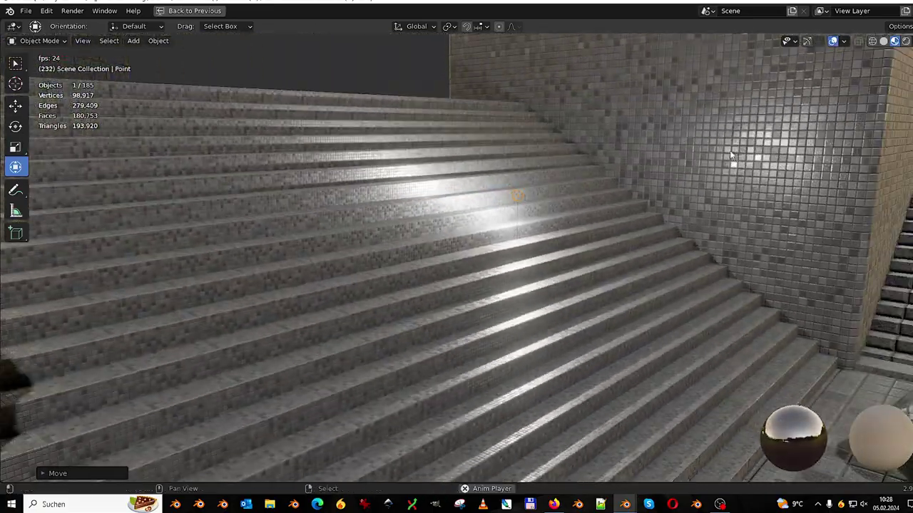
pyautogui.press('g')
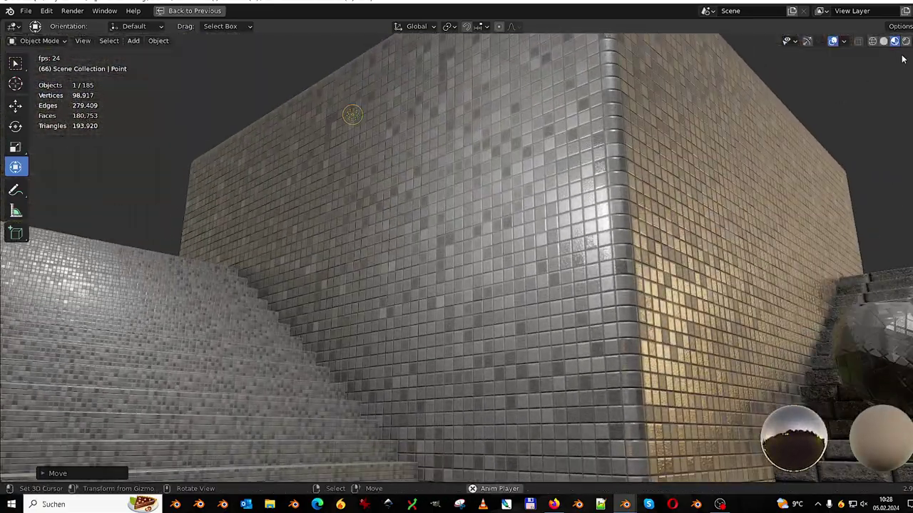
# Dim the viewport World Strength to 0.096 after toggling Scene Lights and Scene World.
pyautogui.click(906, 40)
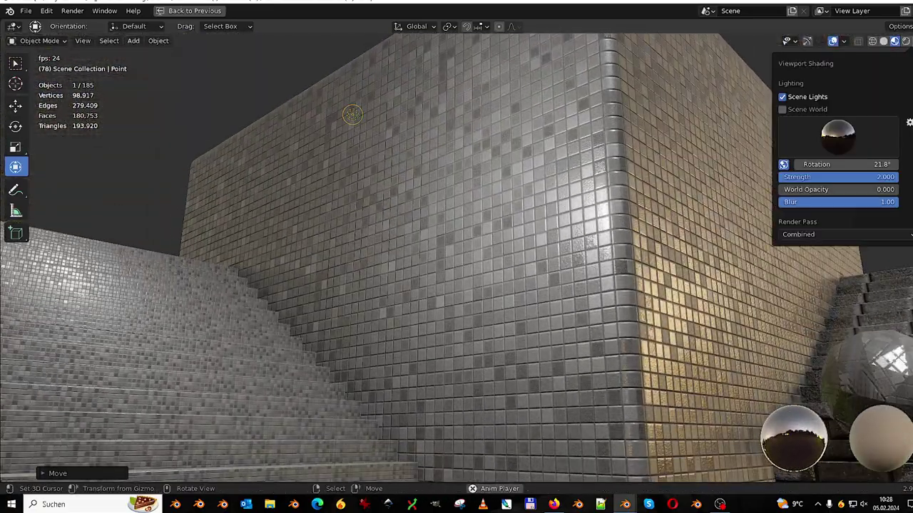
pyautogui.click(782, 98)
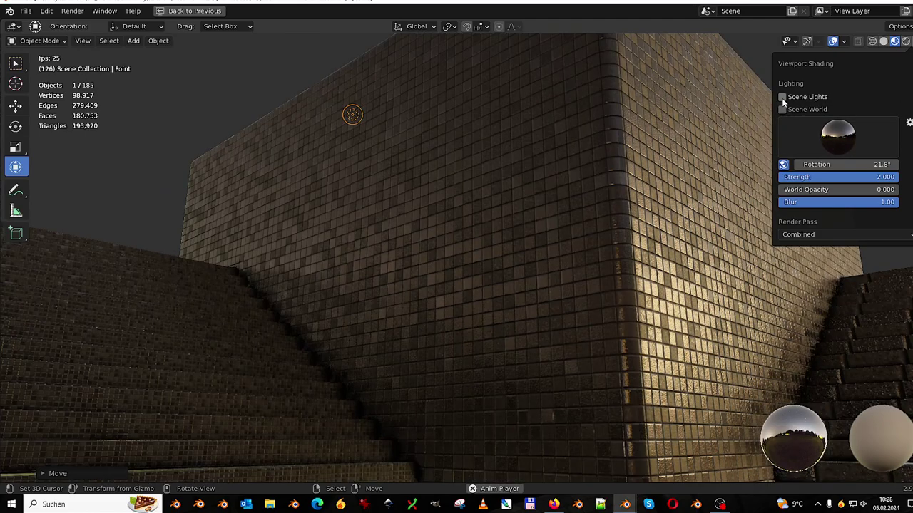
pyautogui.click(782, 99)
pyautogui.click(781, 110)
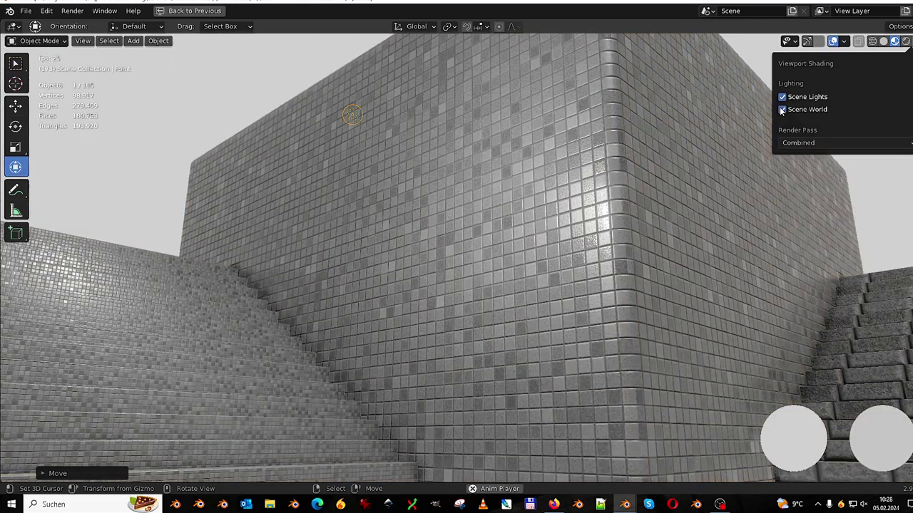
pyautogui.click(781, 110)
pyautogui.moveTo(838, 177); pyautogui.dragTo(787, 177)
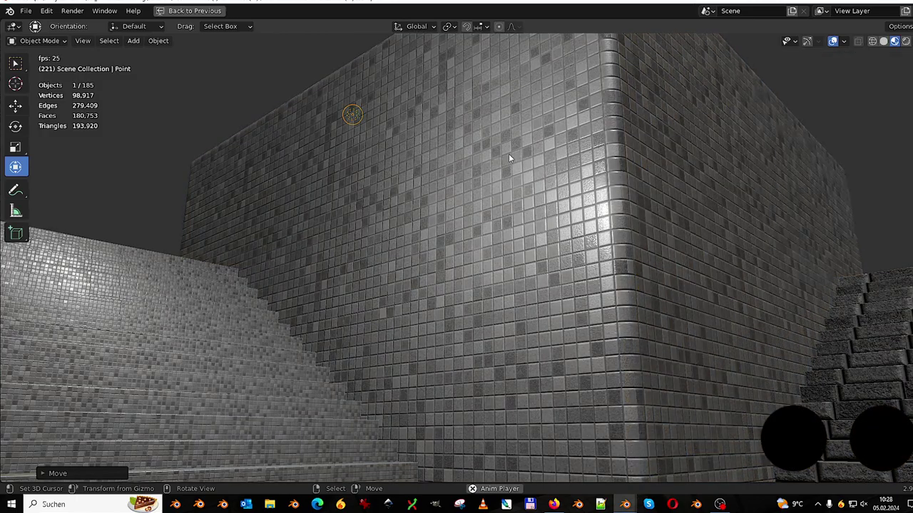
pyautogui.press('g')
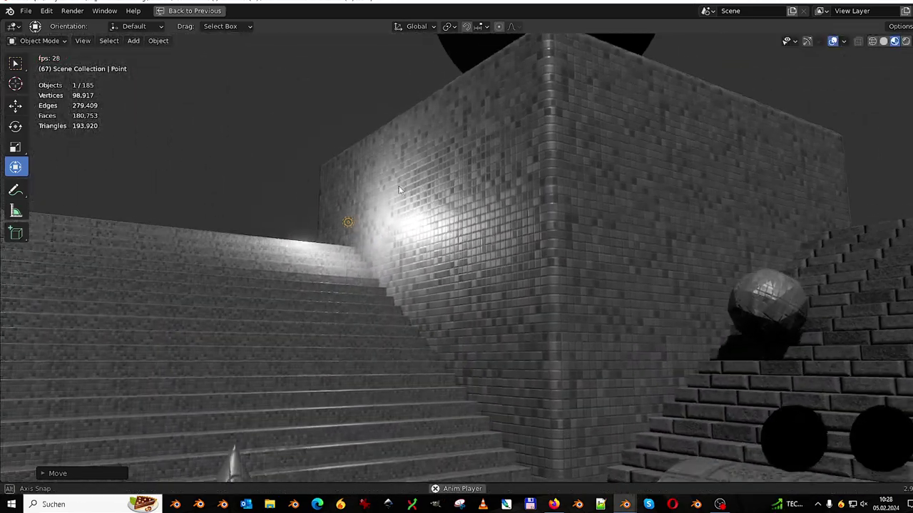
pyautogui.press('g')
pyautogui.press('g')
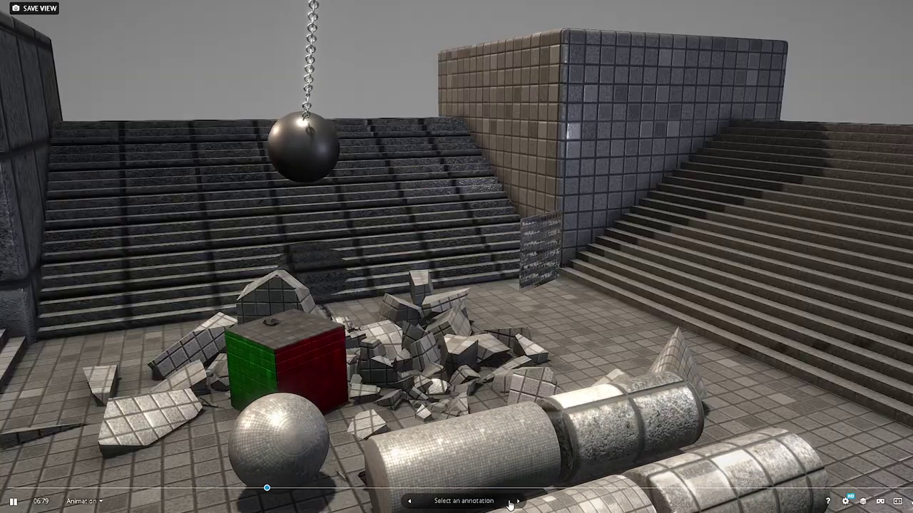
pyautogui.click(515, 501)
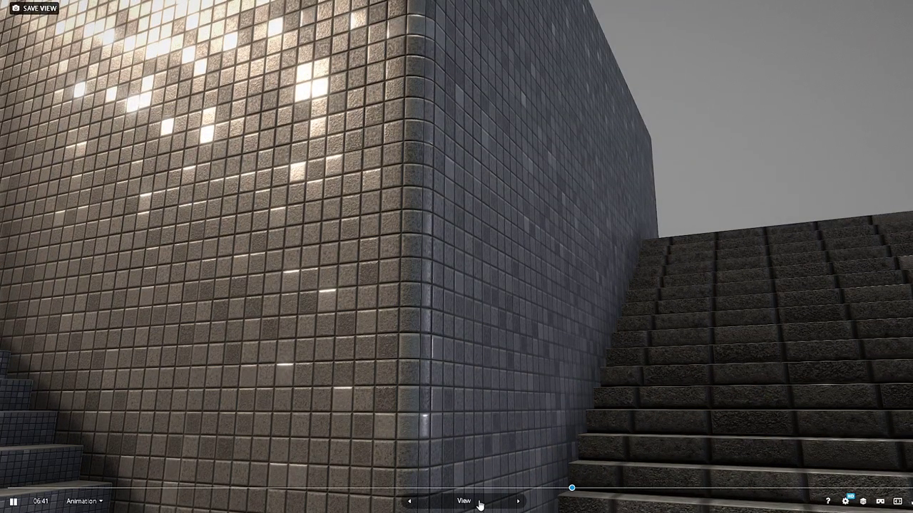
pyautogui.click(518, 502)
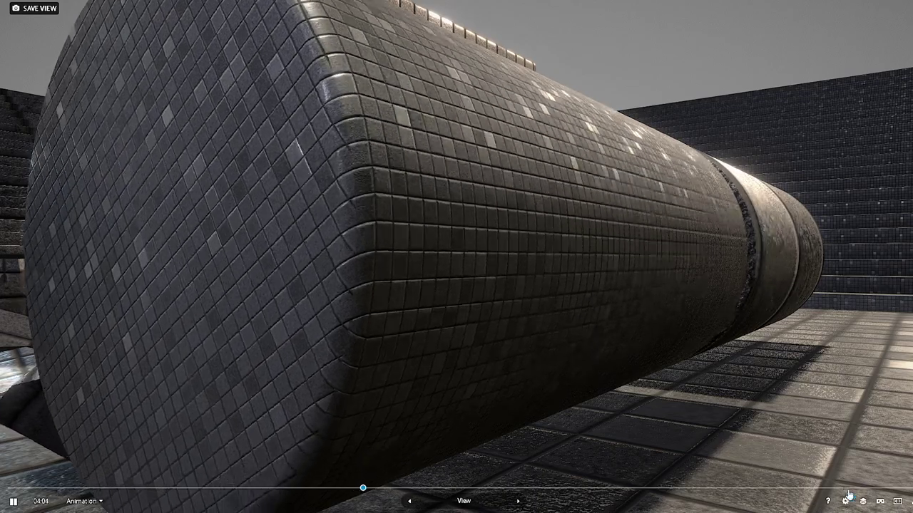
# Open the Model Inspector on the Base Color channel in 3D + 2D view.
pyautogui.click(862, 502)
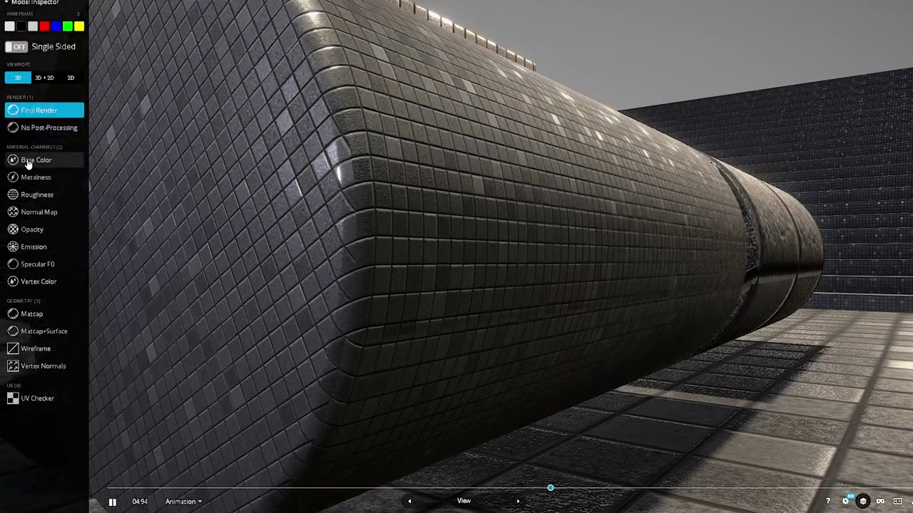
pyautogui.click(36, 160)
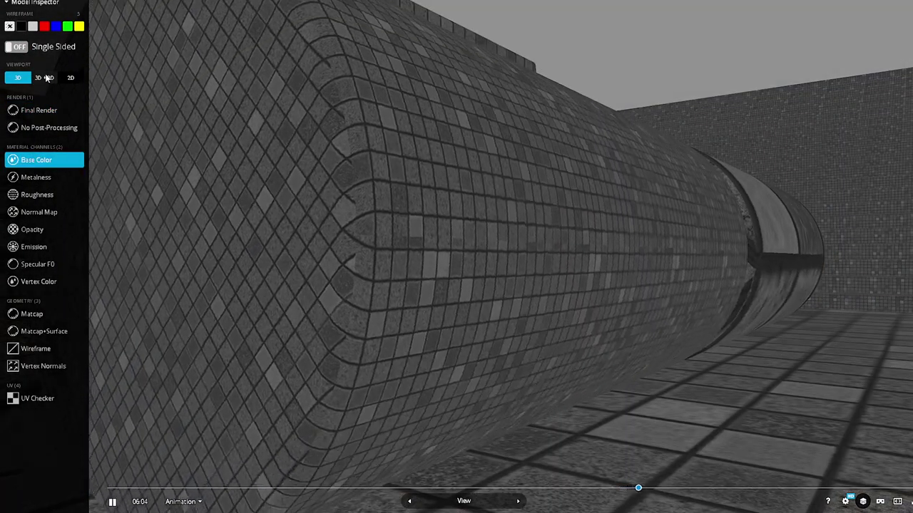
pyautogui.click(44, 77)
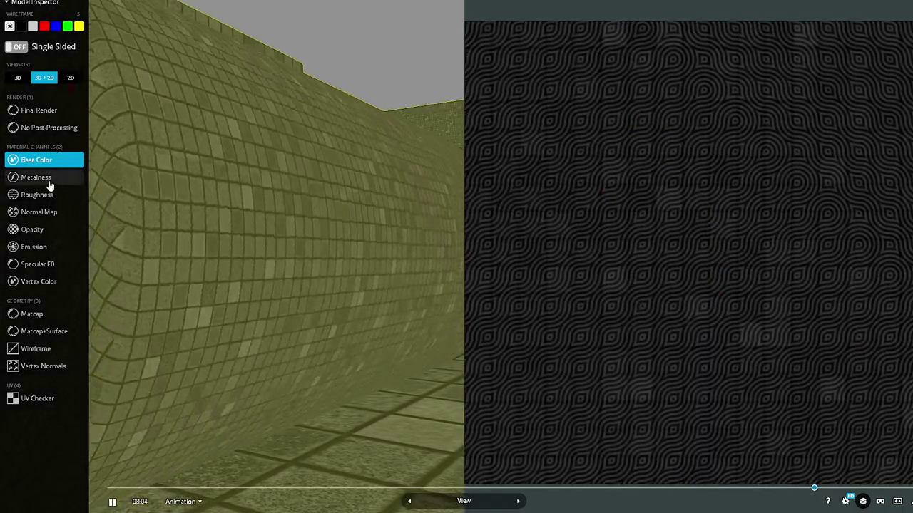
# Step through the Metalness and Roughness channels to the Normal Map.
pyautogui.press('Down')
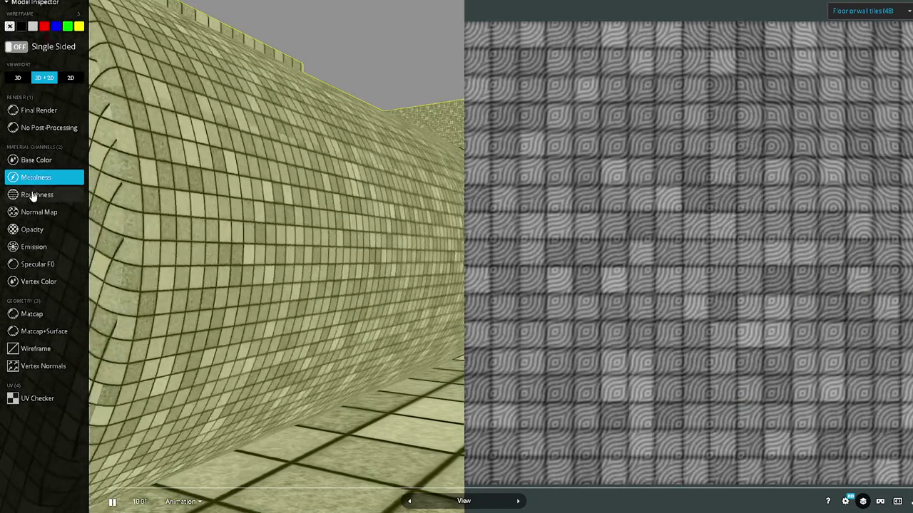
pyautogui.press('Down')
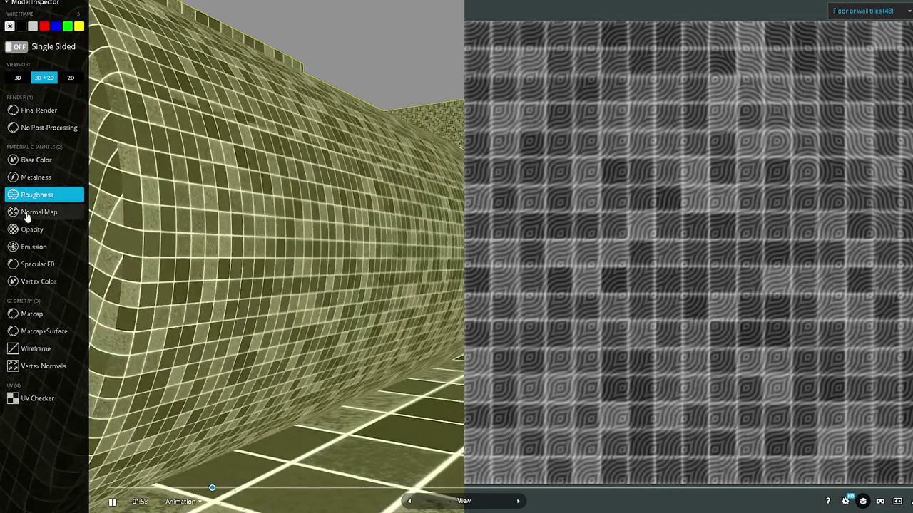
pyautogui.press('Down')
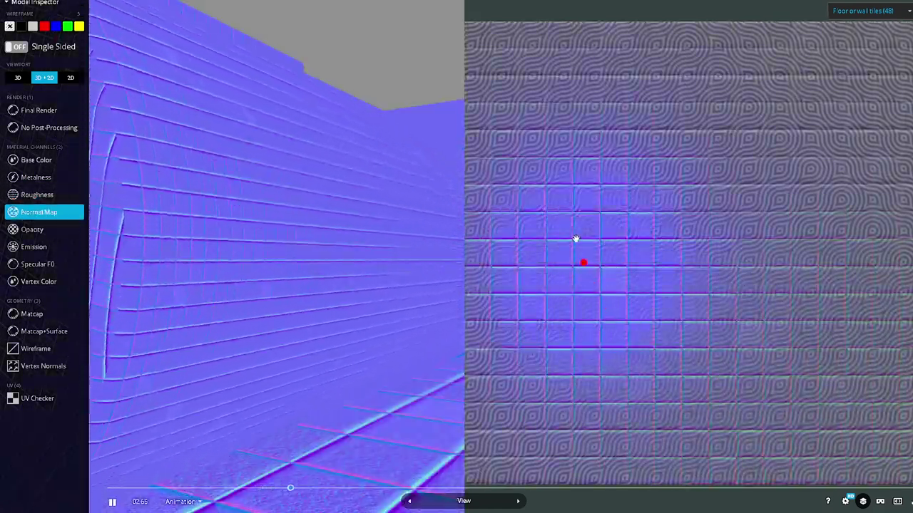